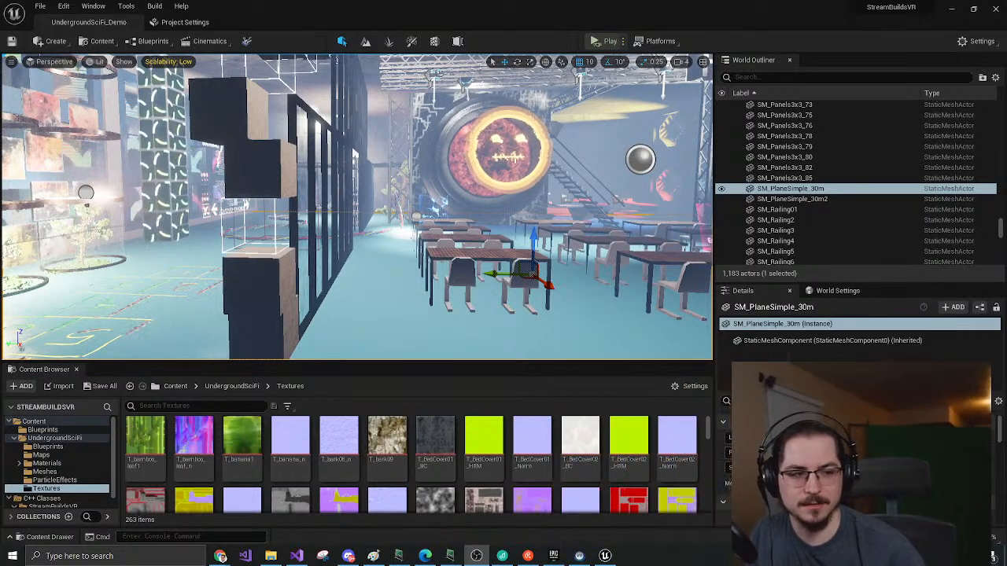
Switch to the browser and watch the lecture on importing an ArchViz environment, pausing at the GameMode setup at 10:47
mouse_move(543, 266)
right_mouse_down()
mouse_move(711, 270)
mouse_move(684, 270)
right_mouse_up()
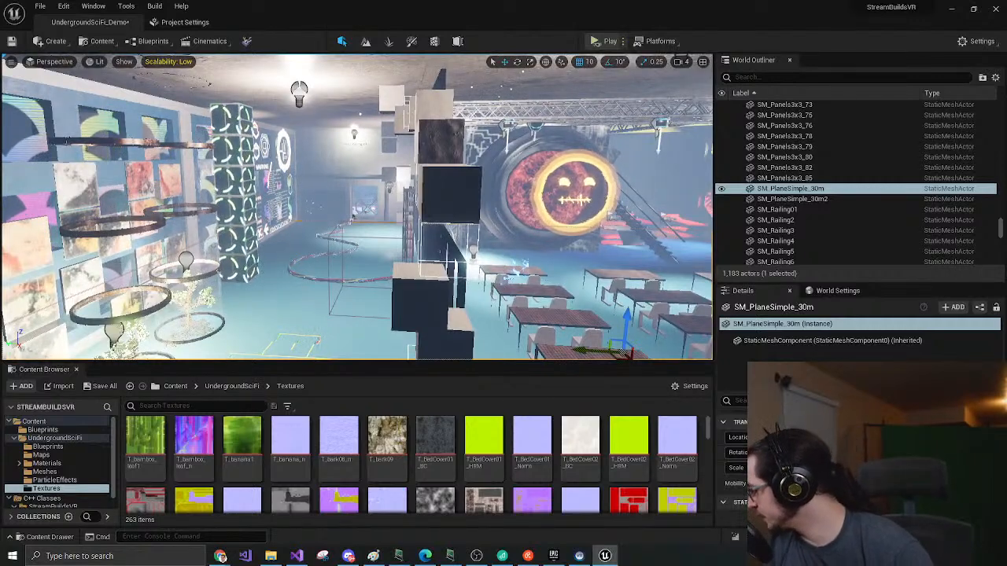
key("alt+Tab")
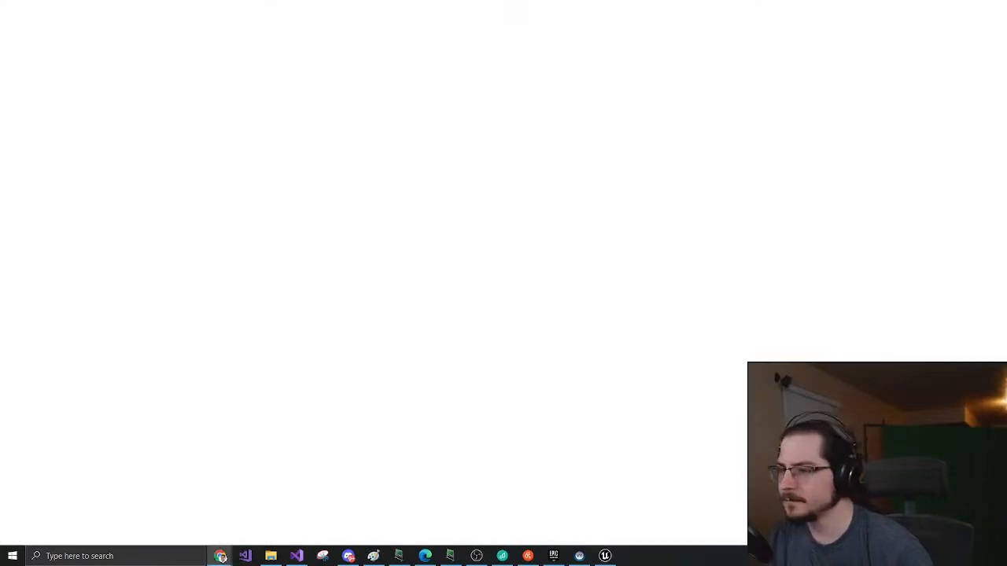
left_click(537, 272)
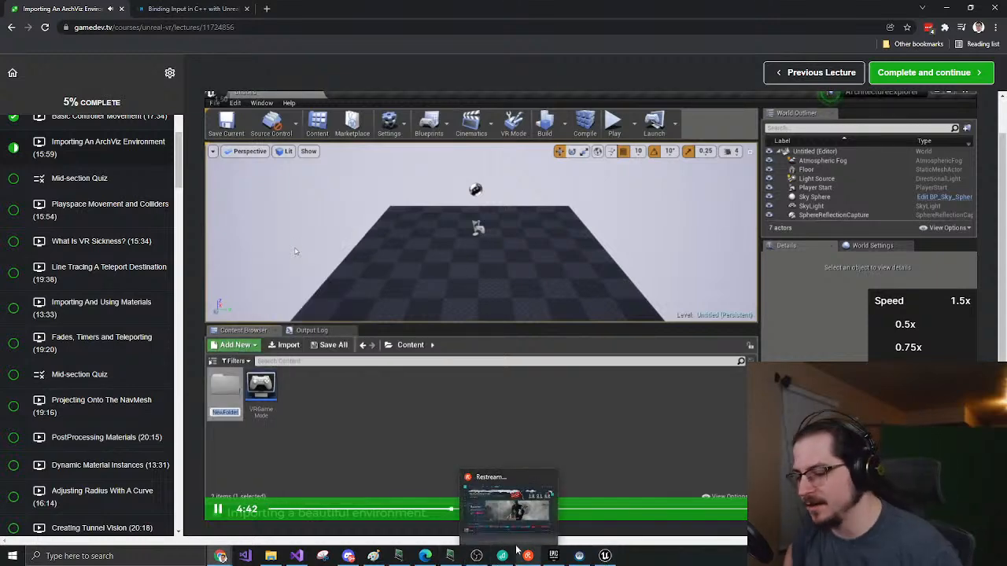
mouse_move(525, 540)
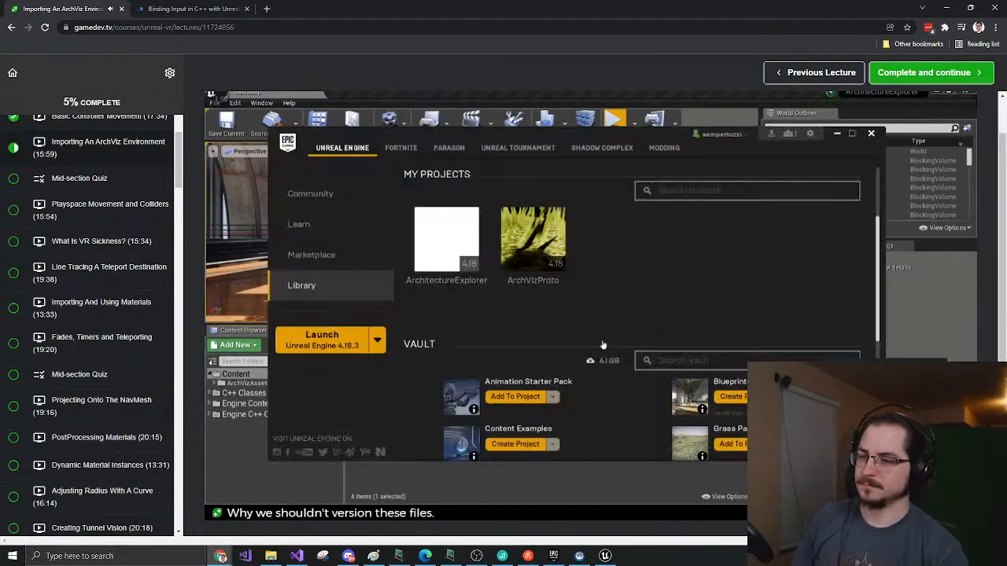
mouse_move(648, 386)
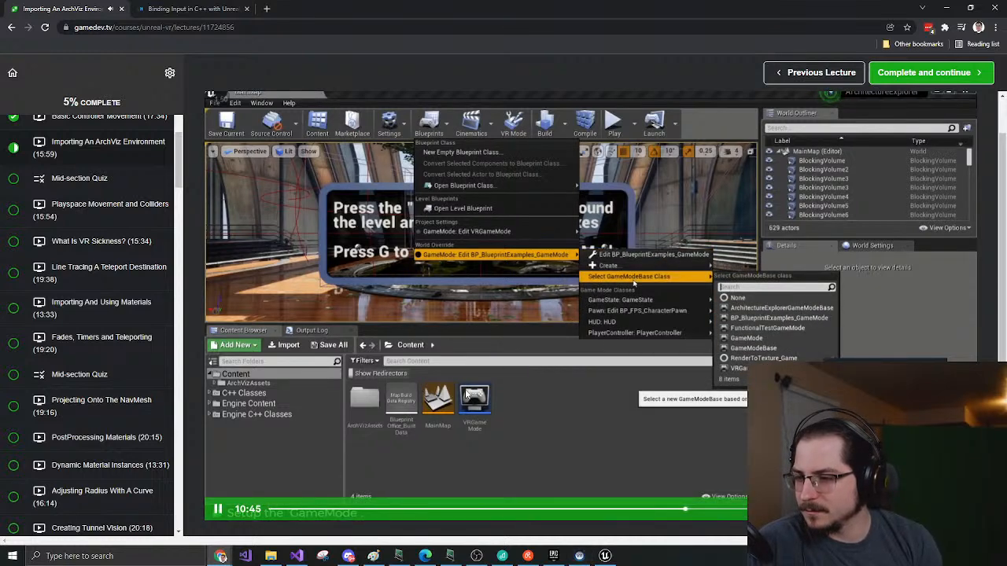
left_click(496, 489)
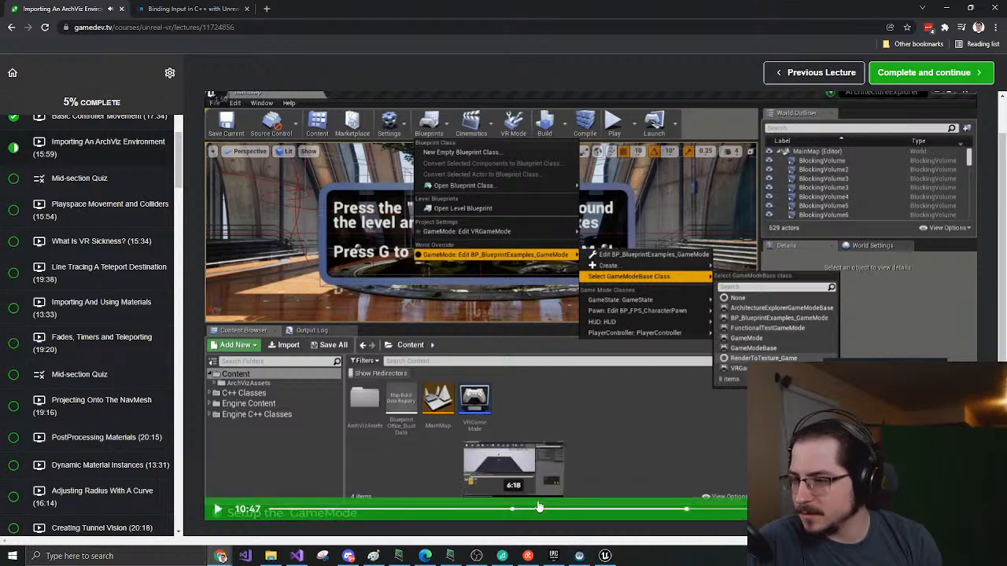
Switch to Unreal Editor and check the UndergroundSciFi_Demo level's GameMode override in the World Settings
left_click(604, 556)
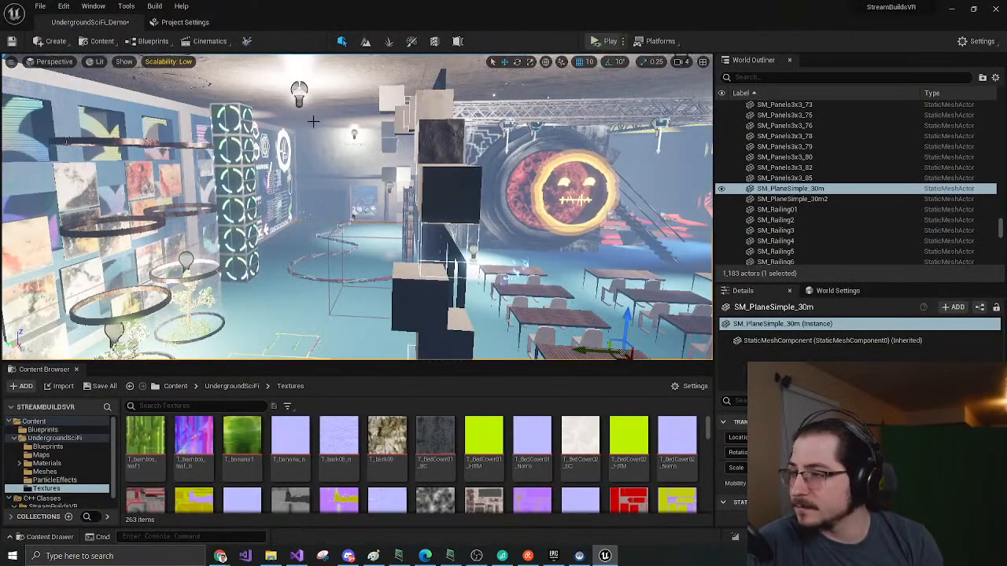
mouse_move(434, 192)
right_mouse_down()
mouse_move(479, 208)
mouse_move(363, 207)
mouse_move(425, 208)
right_mouse_up()
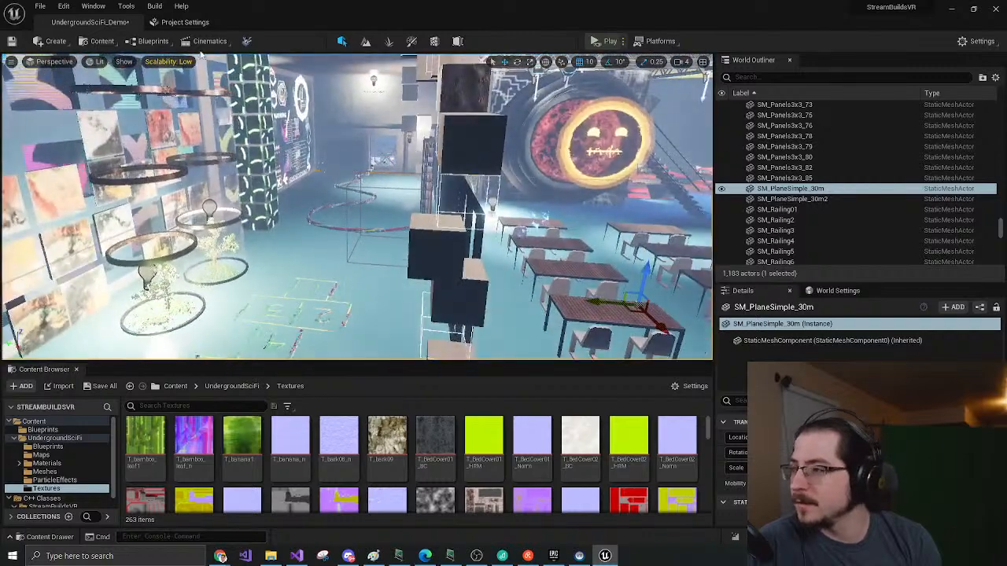
left_click(153, 41)
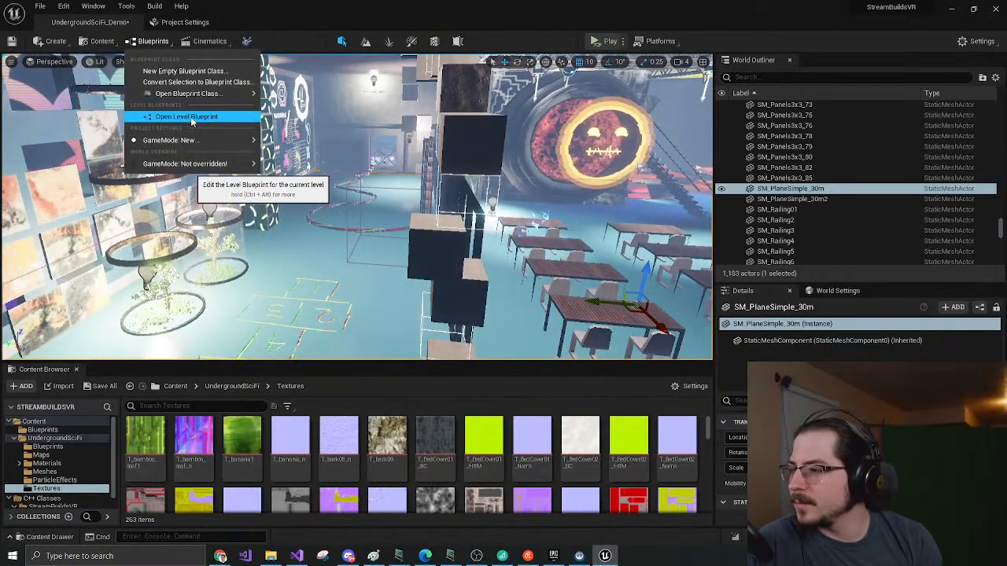
mouse_move(228, 144)
mouse_move(211, 169)
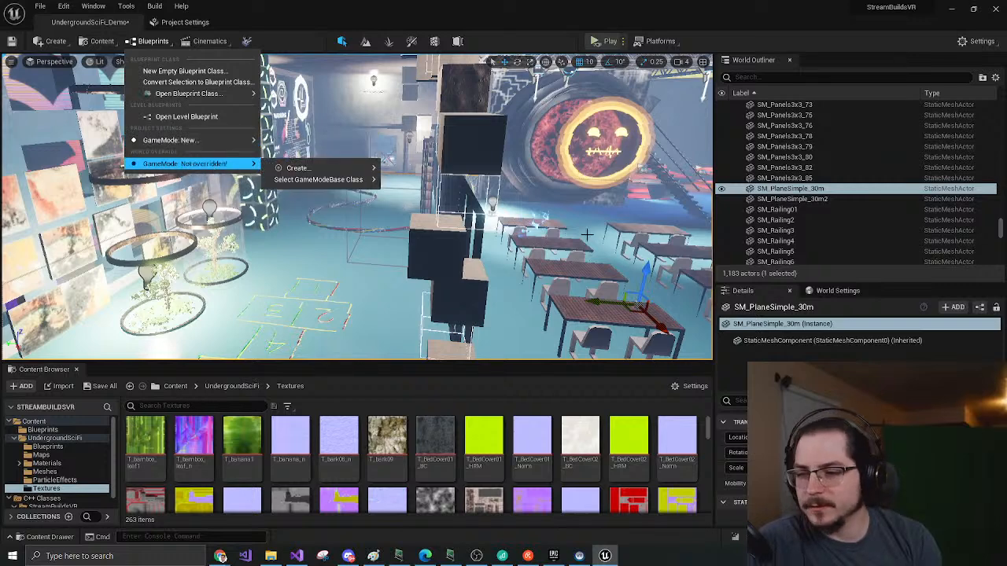
left_click(188, 164)
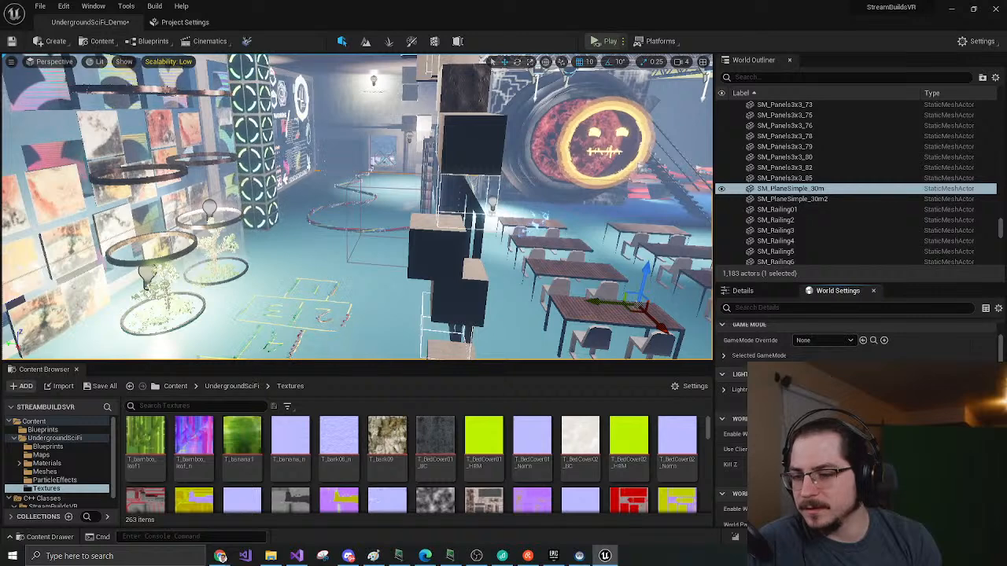
scroll(786, 346, "up", 1)
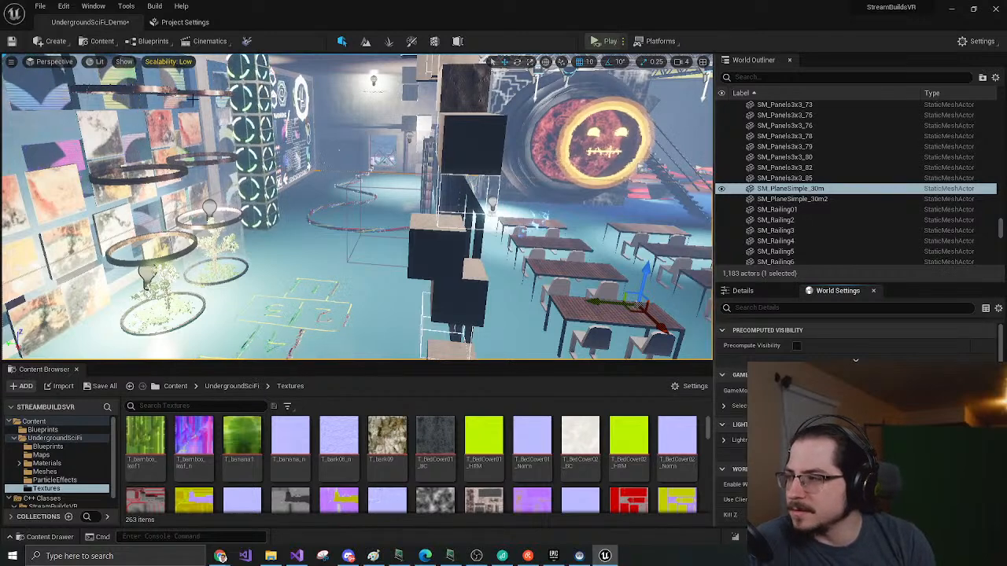
Test-run the UndergroundSciFi_Demo level in VR Preview and stop the session
left_click(601, 42)
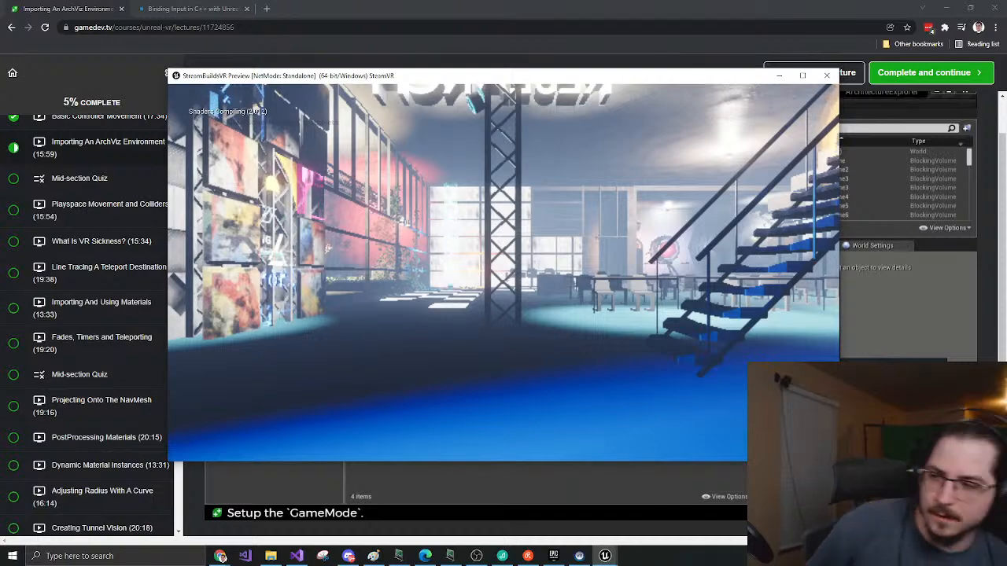
key("Escape")
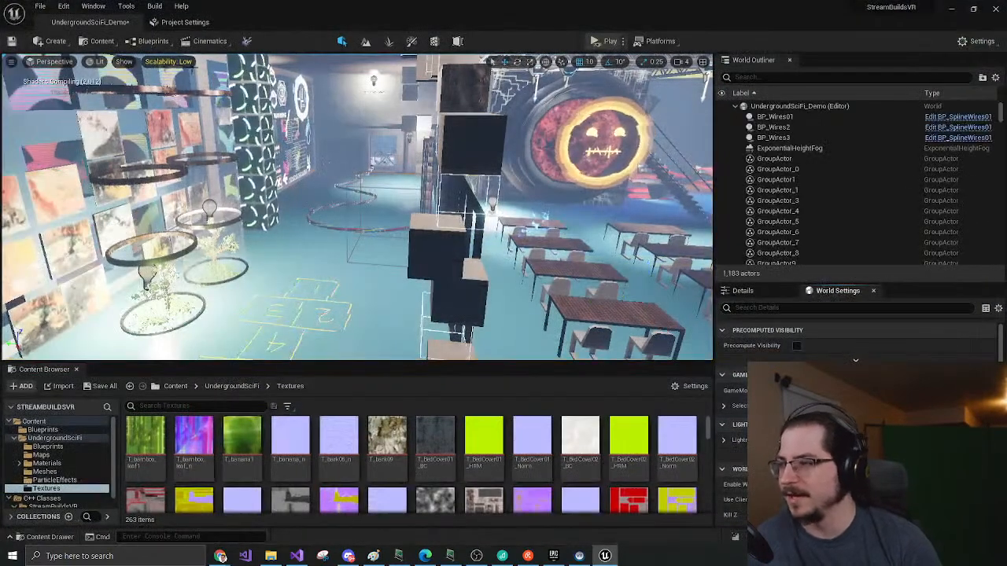
left_click(185, 22)
left_click(110, 27)
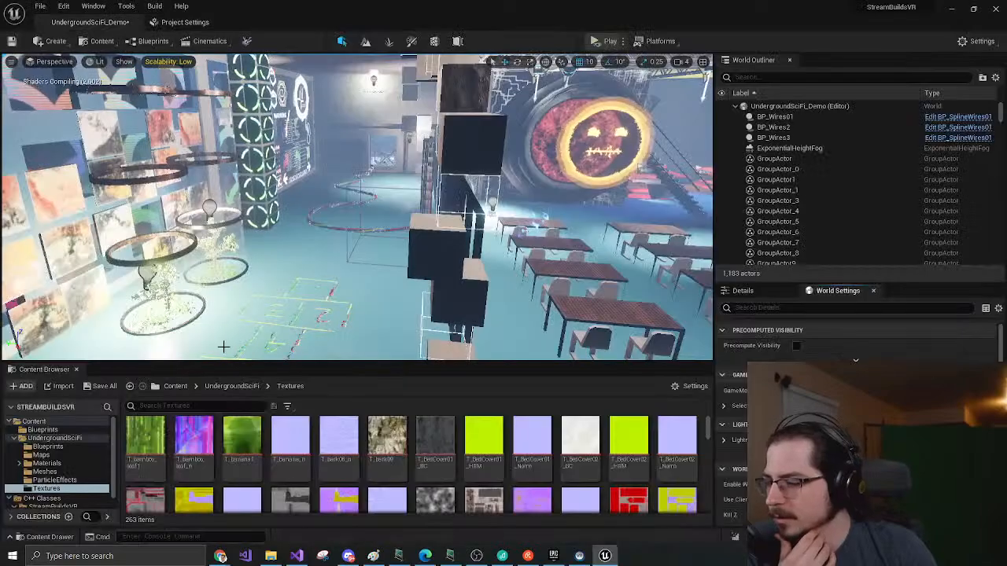
Open EmptyLevel from the Content folder, saving the UndergroundSciFi_Demo level, and test-run it in VR Preview
left_click(13, 438)
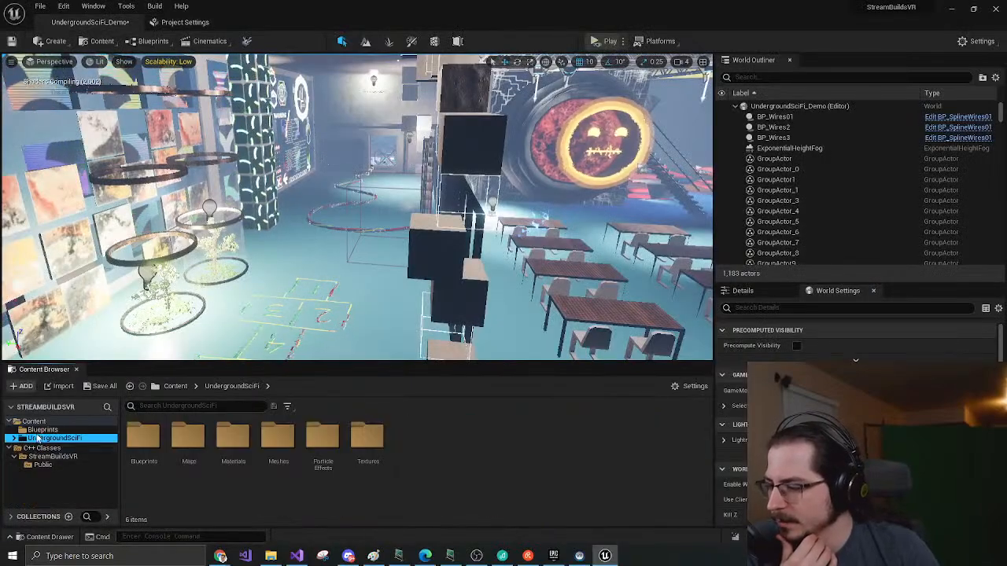
left_click(39, 430)
left_click(33, 421)
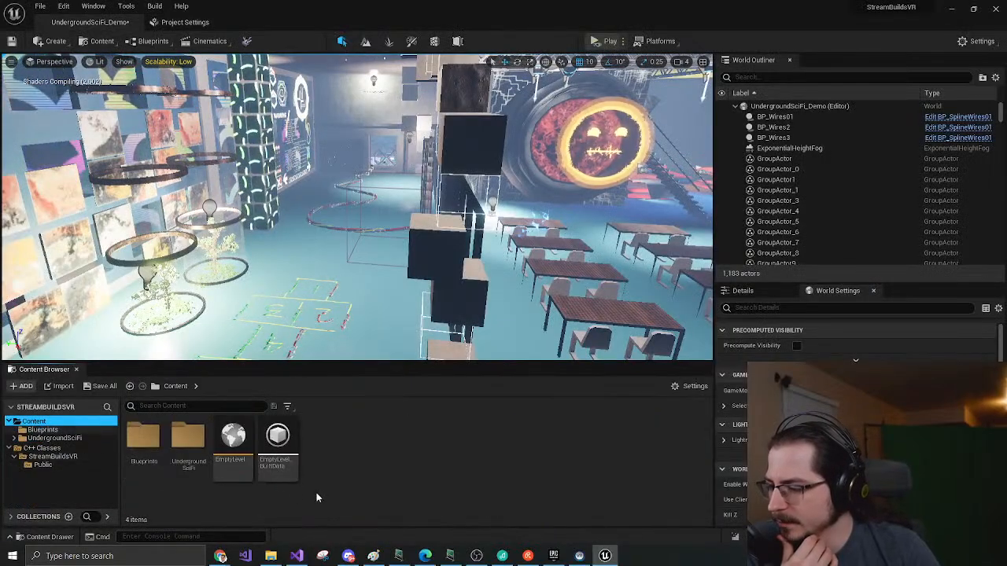
double_click(230, 453)
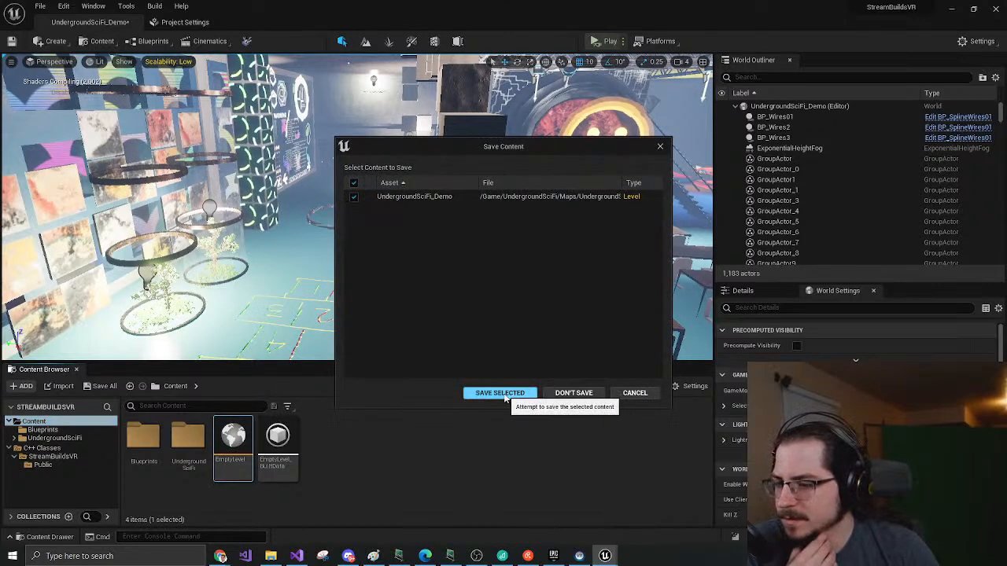
left_click(501, 393)
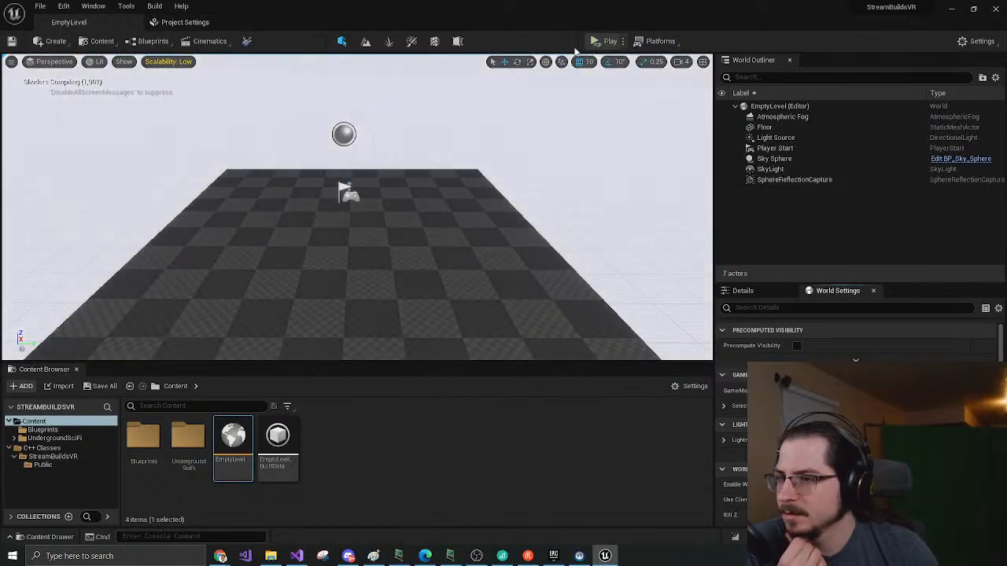
left_click(598, 44)
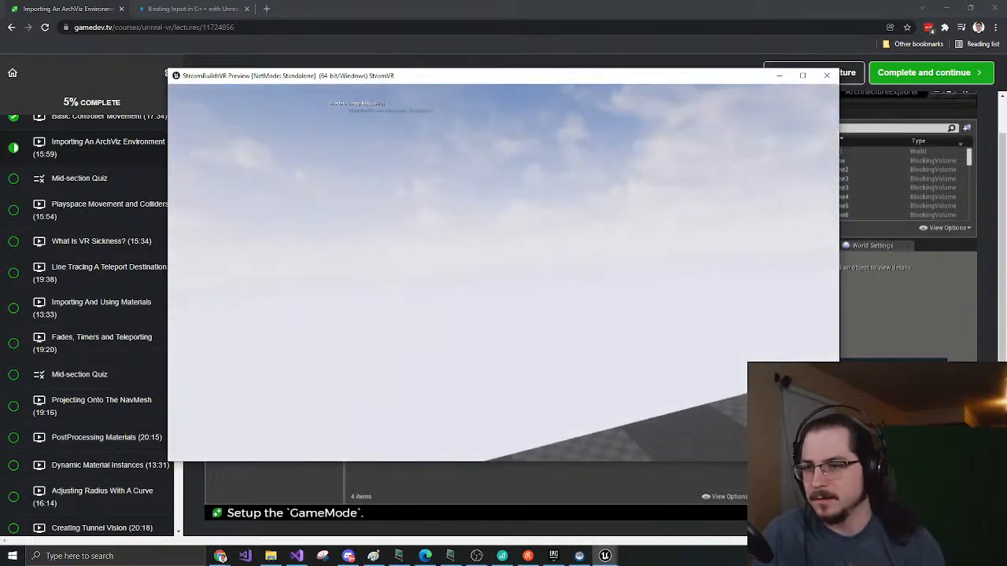
key("Escape")
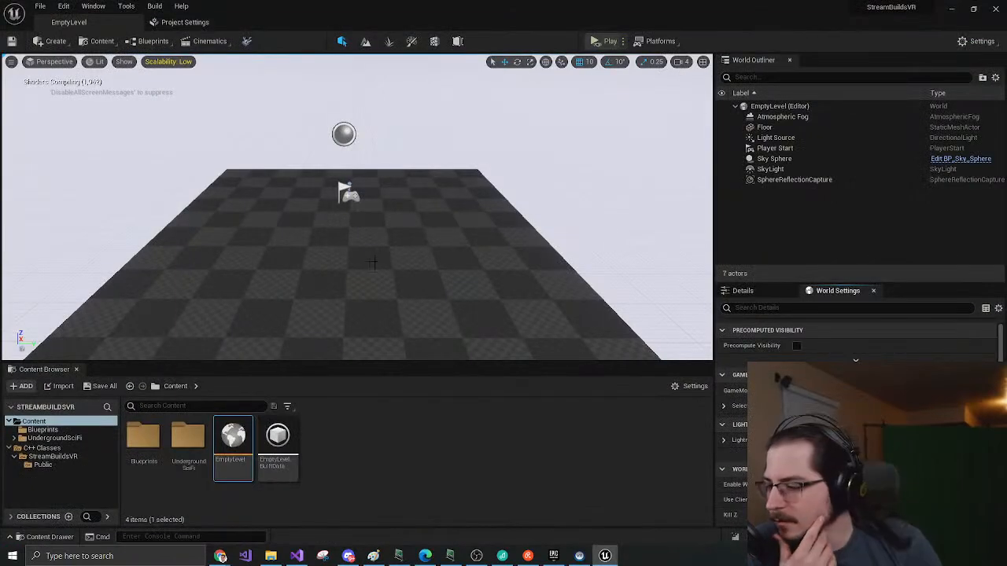
Reopen the UndergroundSciFi_Demo level from the UndergroundSciFi Maps folder
left_click(36, 438)
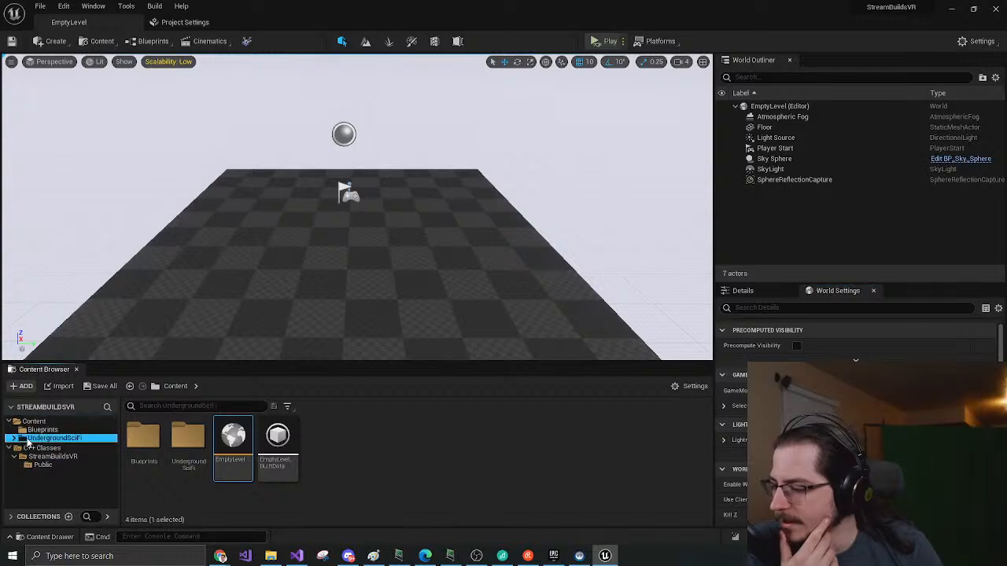
double_click(189, 438)
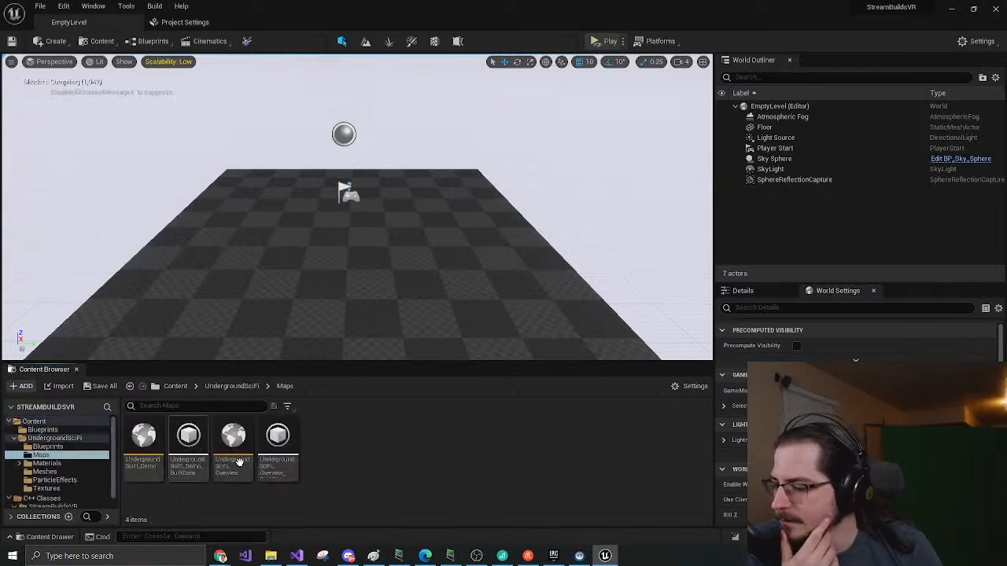
left_click(144, 446)
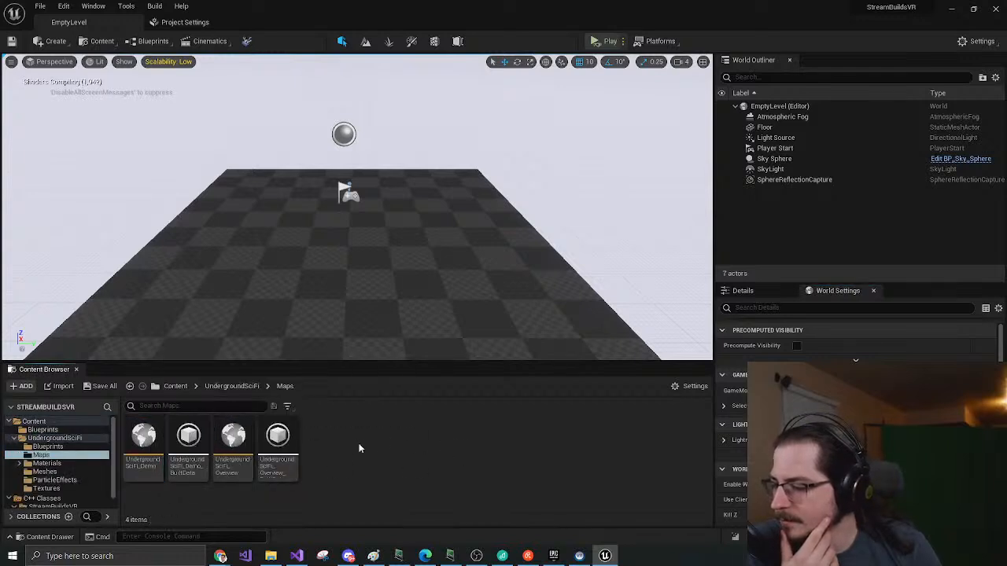
double_click(144, 442)
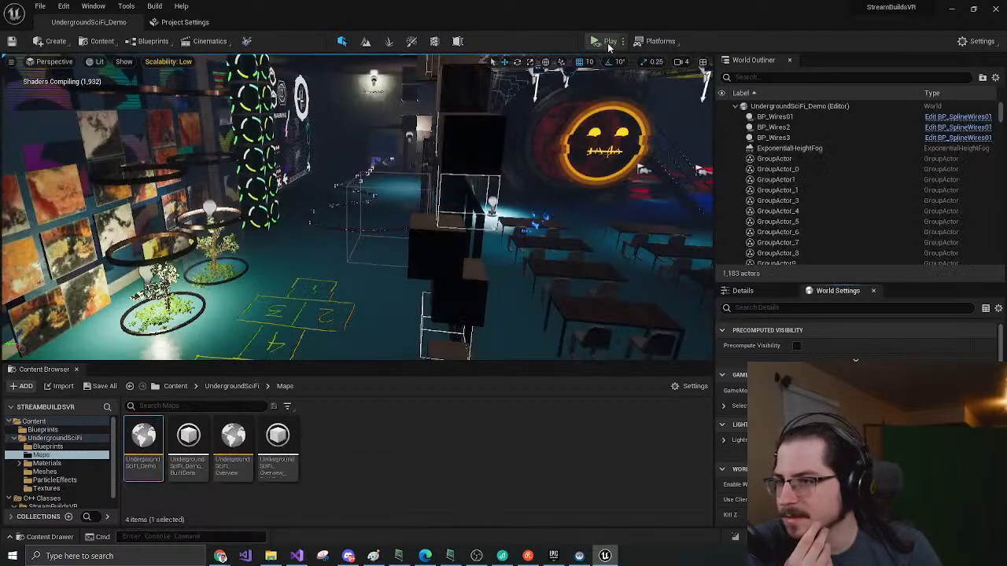
Run the reopened level in VR Preview from the default player start, bring up the in-game console, and close the preview
left_click(623, 41)
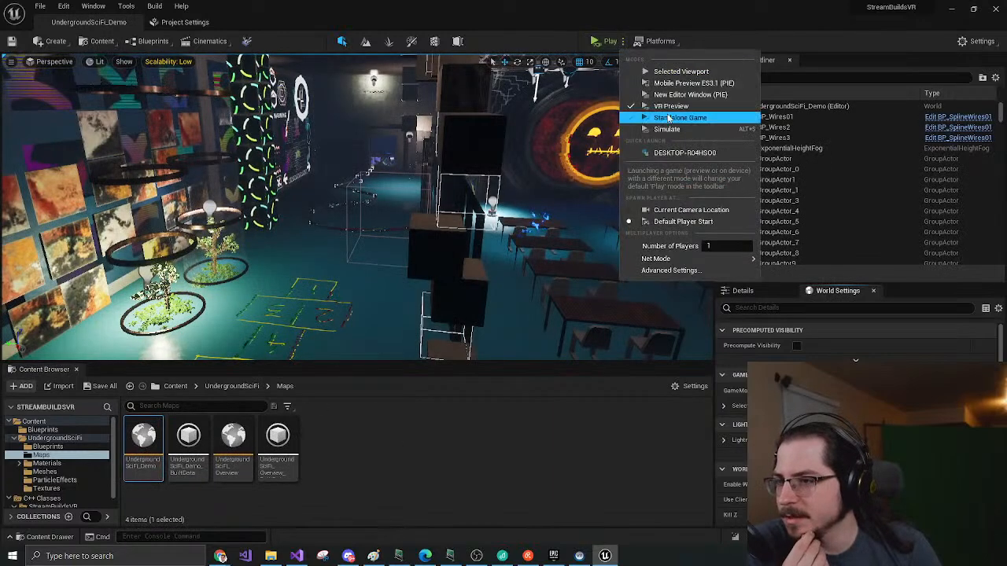
left_click(593, 42)
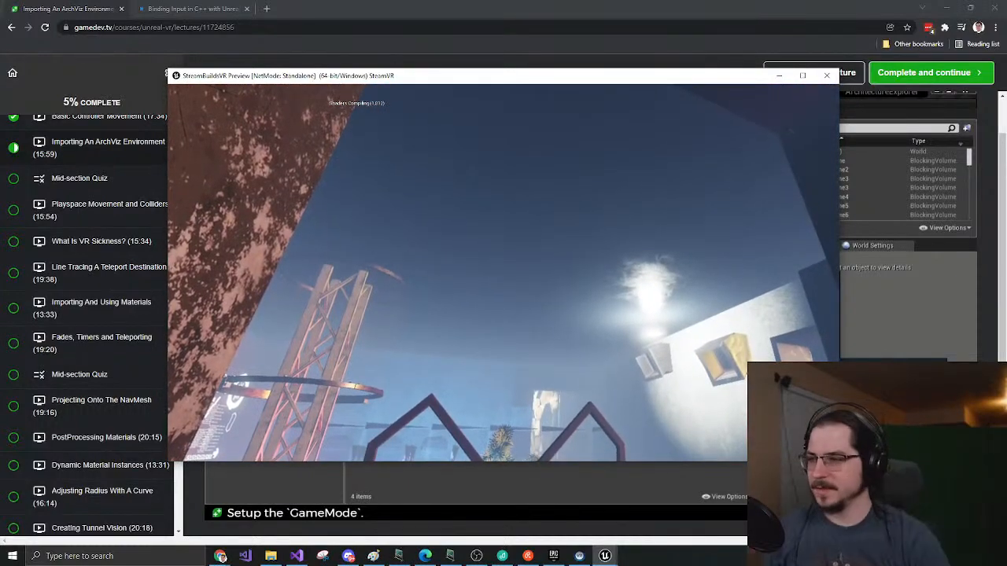
key("grave")
left_click_drag(645, 78, 583, 88)
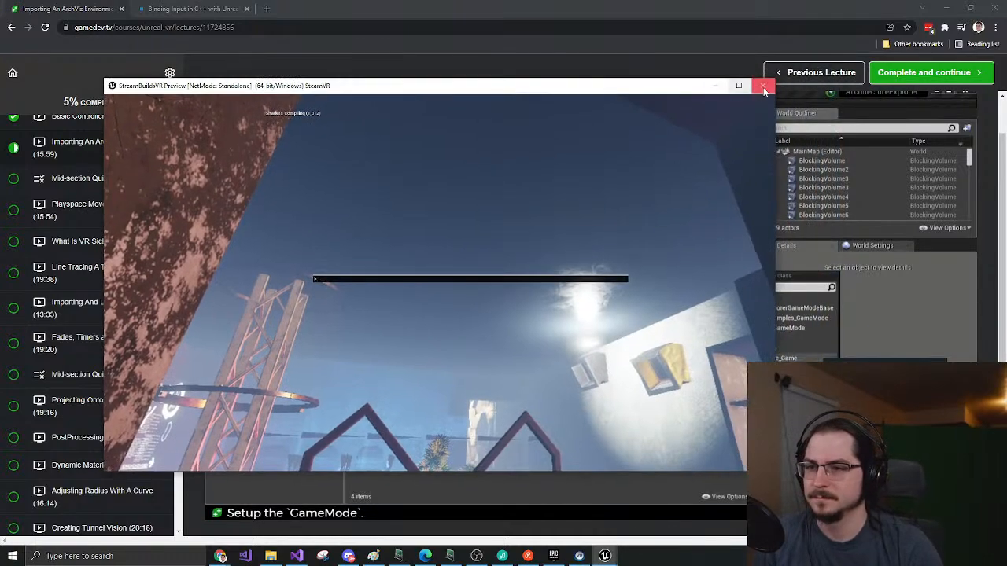
left_click(765, 89)
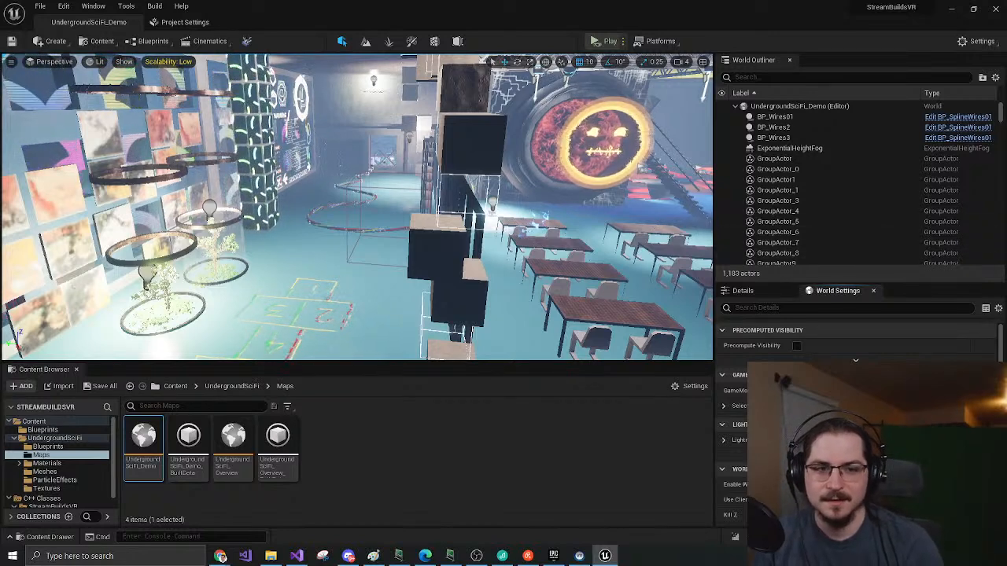
Switch to the browser and resume the lecture from 10:47 to follow the GameMode setup
right_click_drag(550, 220, 480, 311)
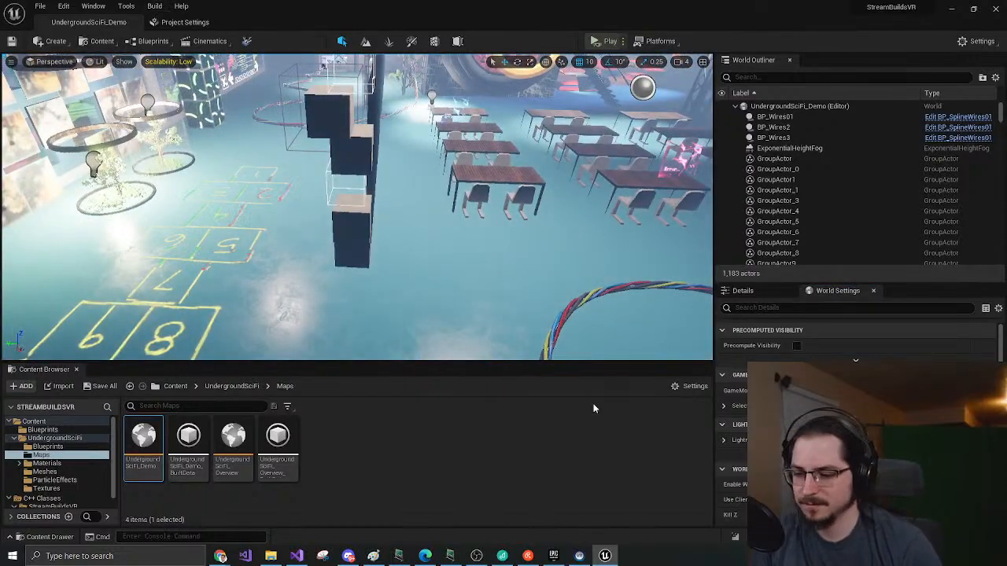
mouse_move(222, 555)
left_click(169, 503)
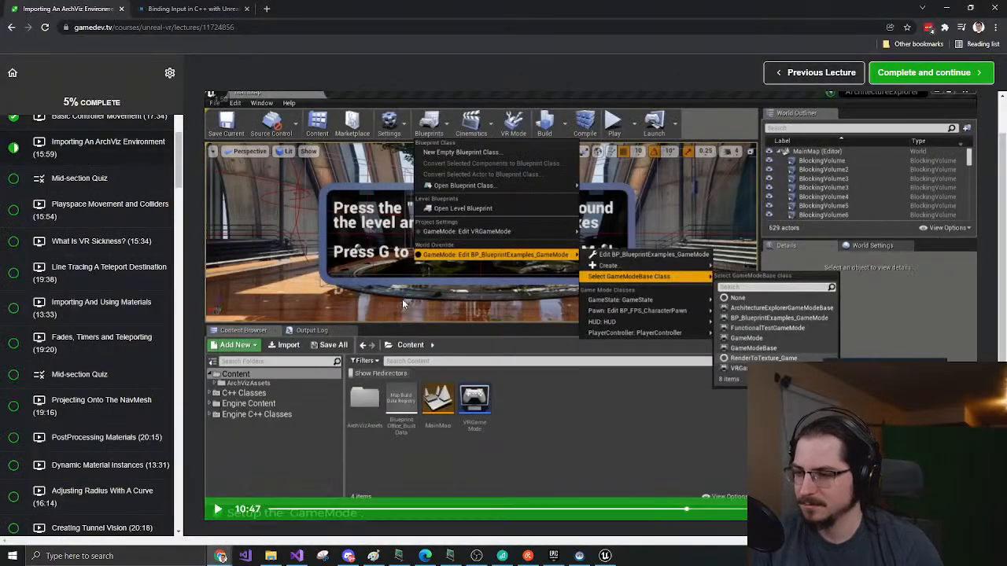
left_click(351, 272)
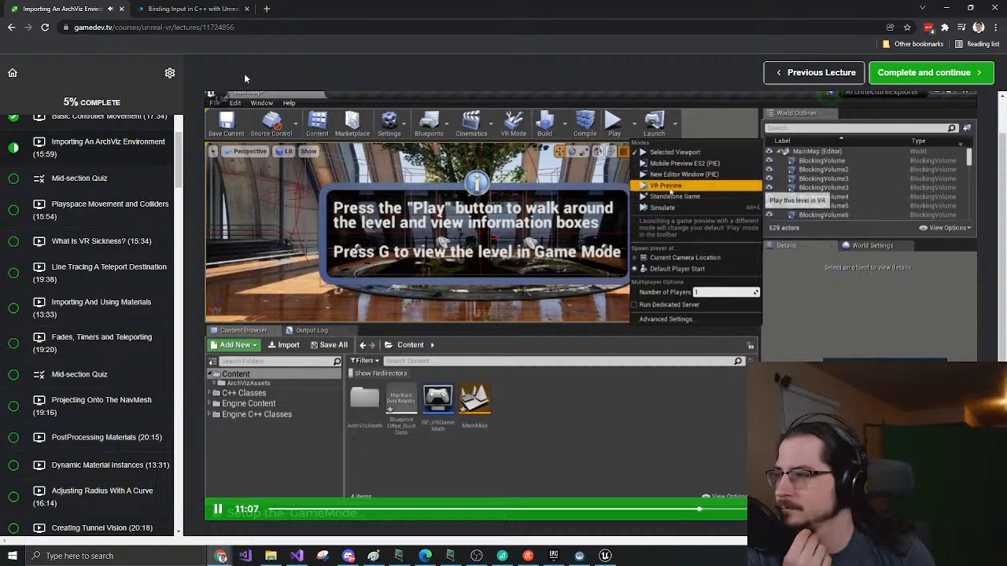
Switch to Unreal Editor, rename the VRGameMode blueprint in Content's Blueprints folder to BP_VRGameMode, and save
left_click_drag(258, 13, 0, 150)
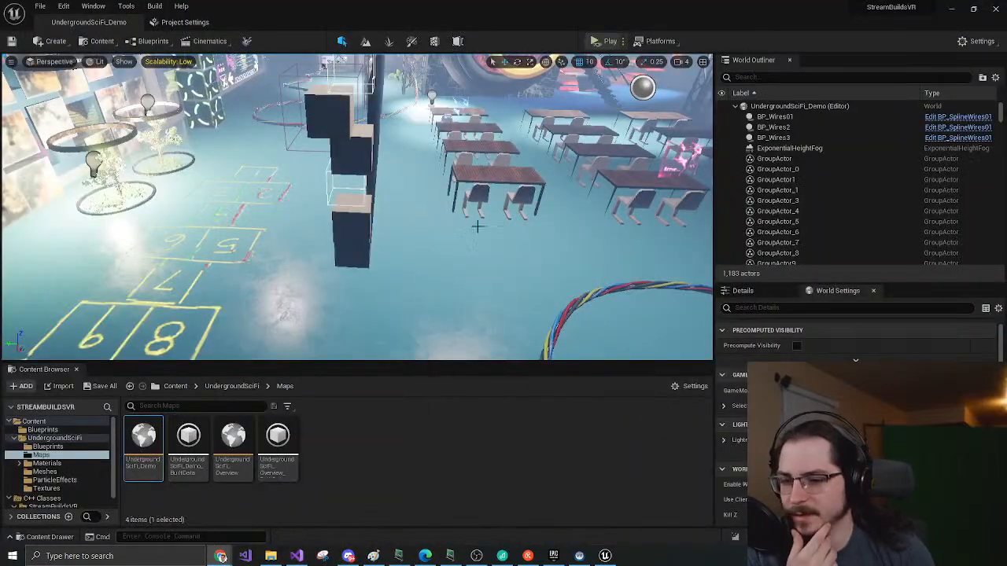
double_click(54, 438)
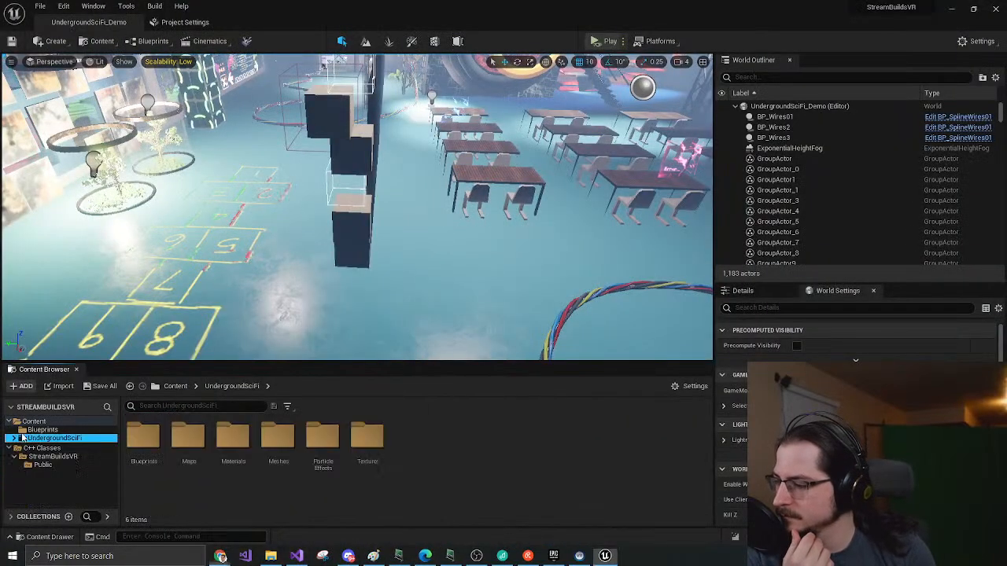
left_click(46, 431)
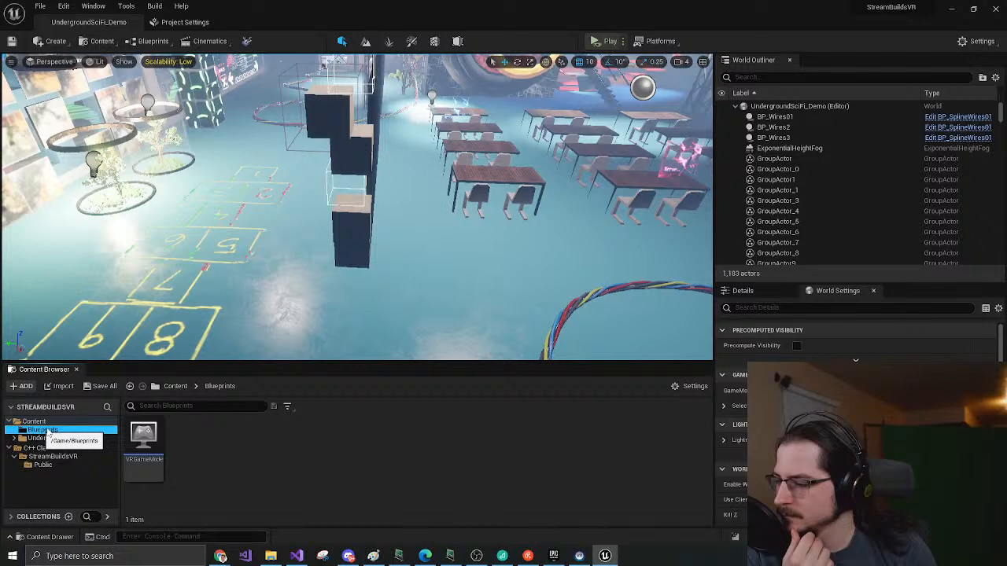
left_click(143, 453)
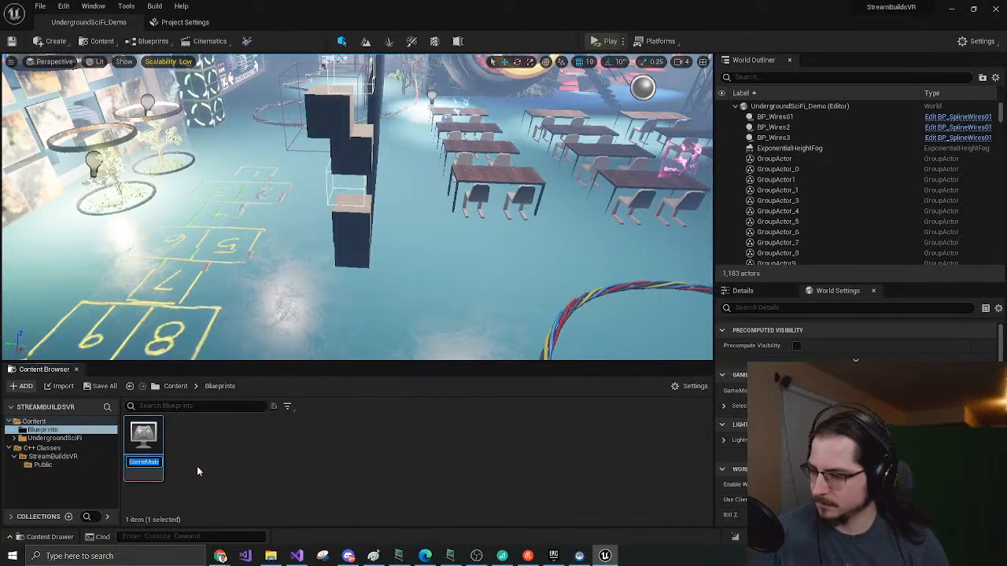
key("F2")
type("BP_")
key("Return")
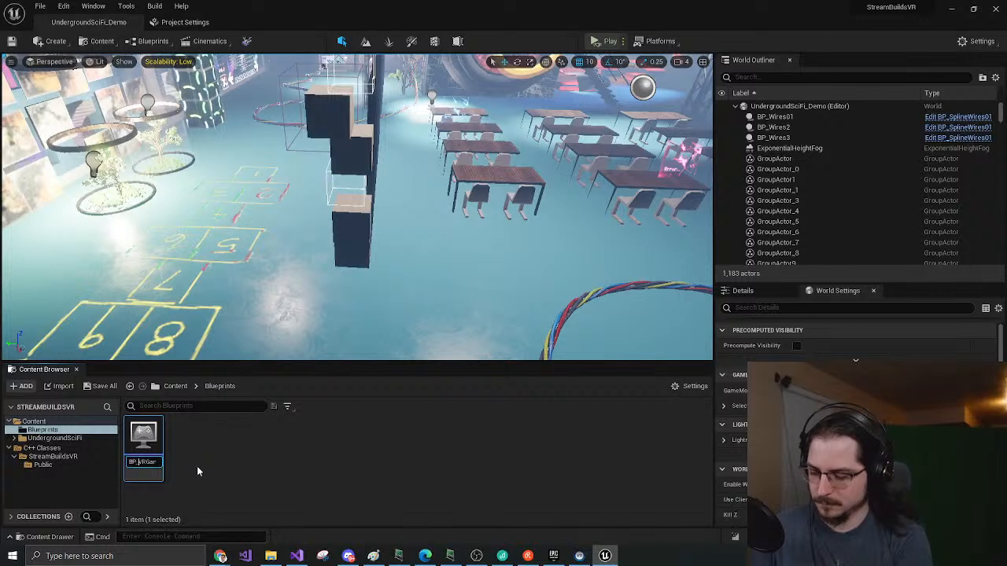
key("ctrl+s")
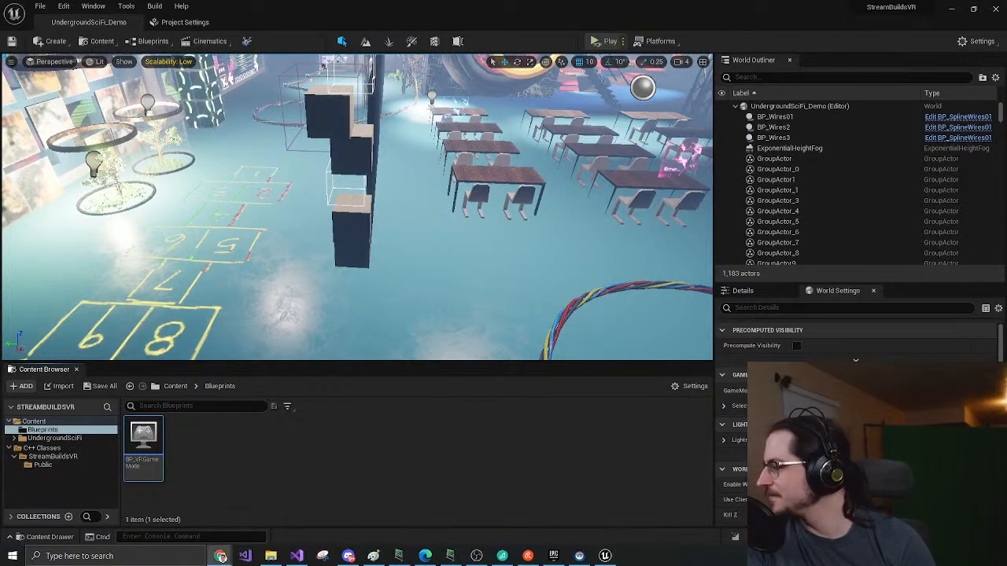
Switch to the browser, pause the lecture at 11:48, and return to Unreal Editor
left_click(220, 556)
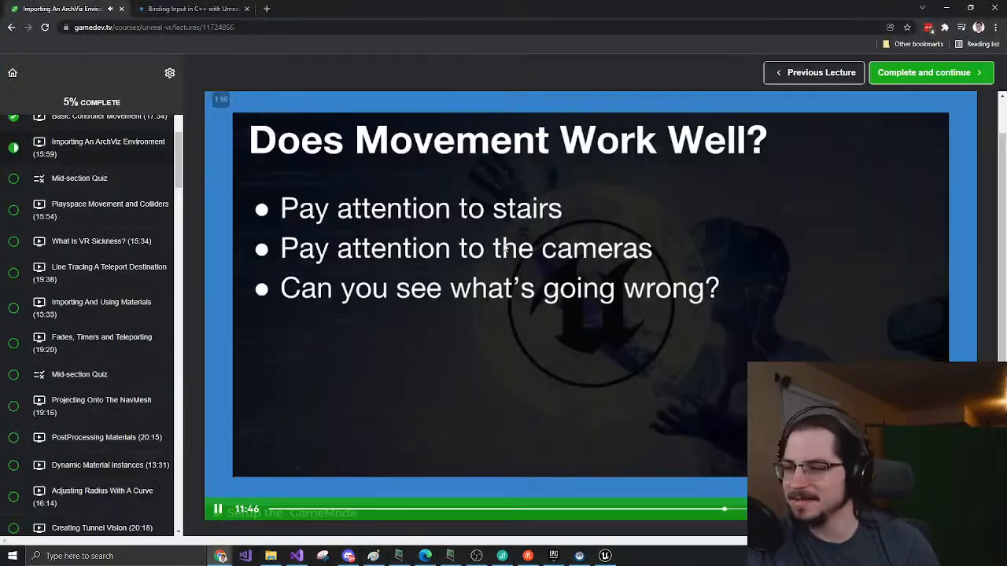
left_click(277, 497)
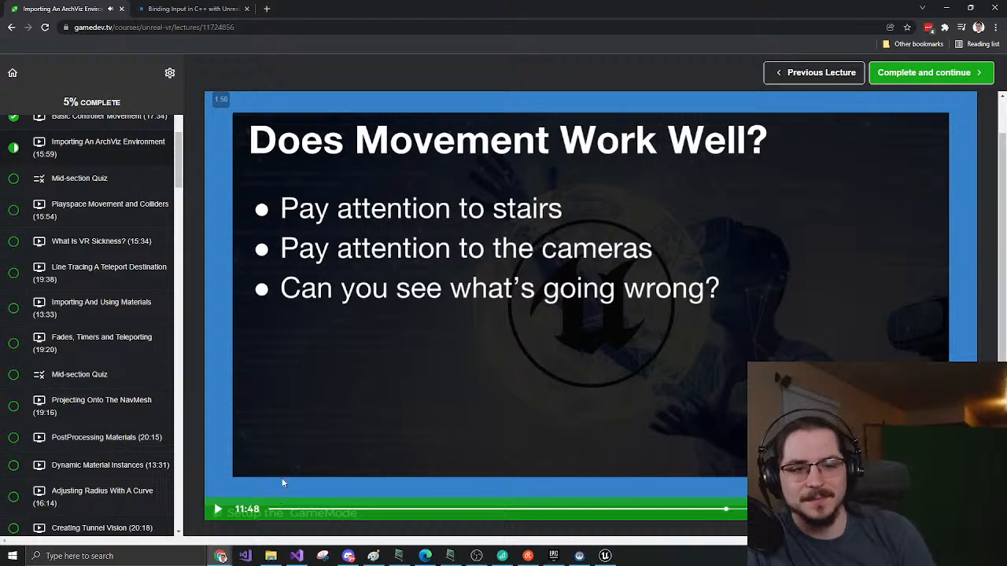
left_click_drag(433, 6, 0, 189)
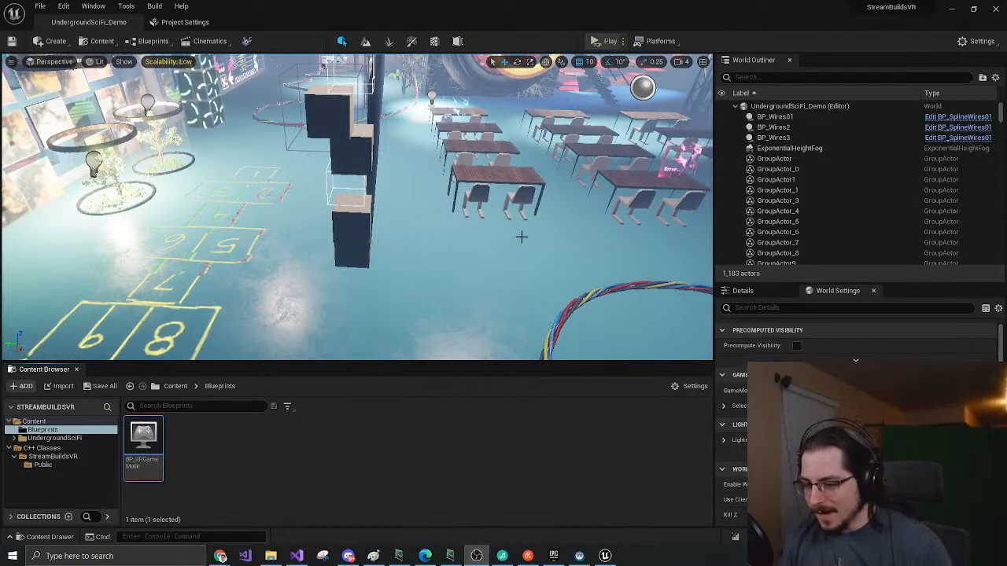
Run the UndergroundSciFi_Demo level in VR Preview twice, ending each session
right_click_drag(523, 240, 566, 236)
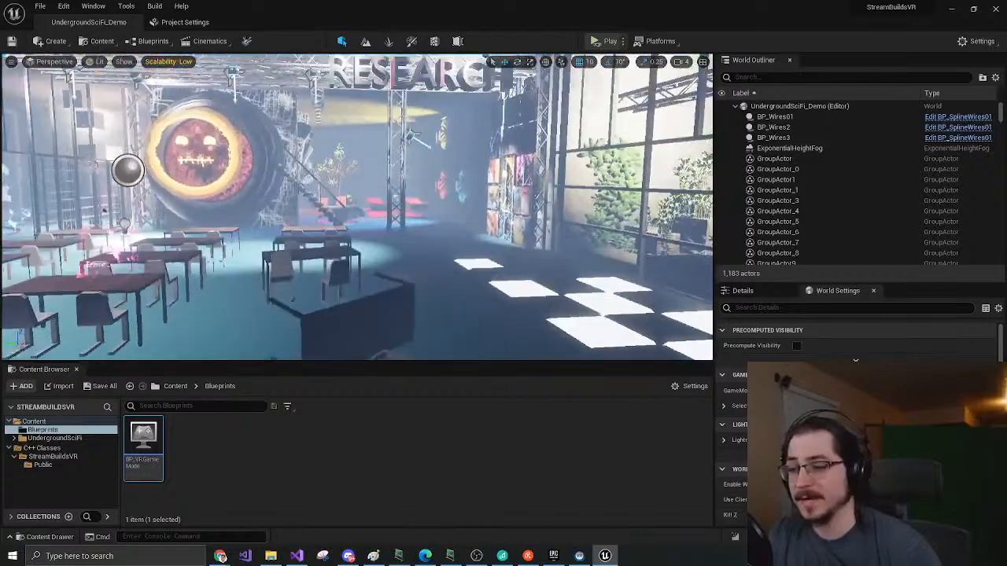
right_click_drag(519, 242, 519, 236)
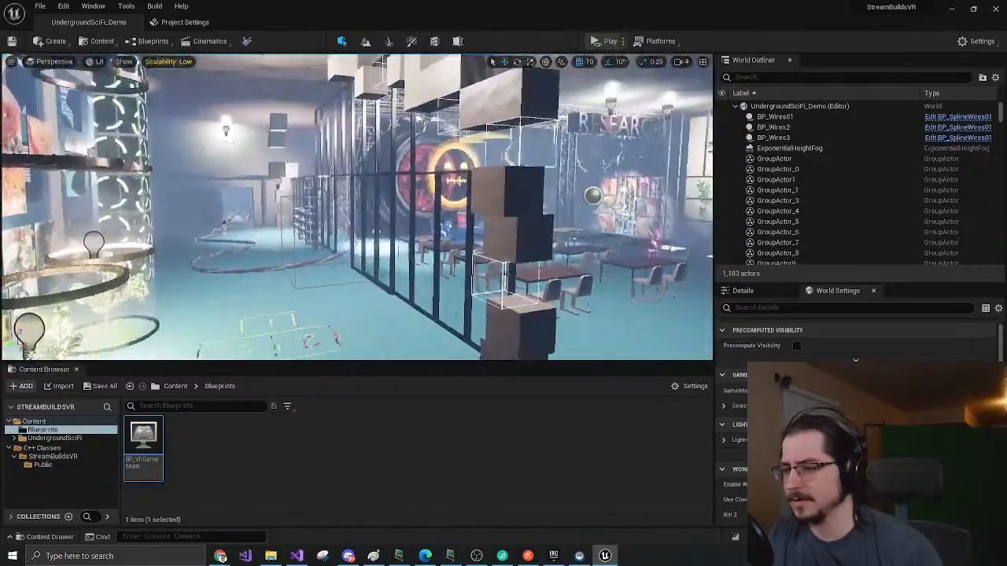
right_click_drag(358, 208, 476, 247)
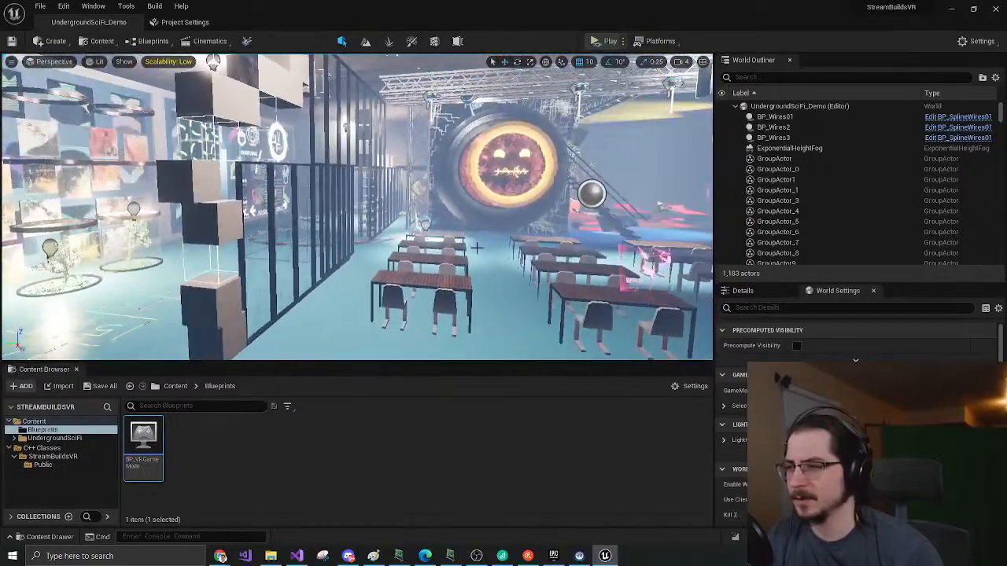
left_click(596, 39)
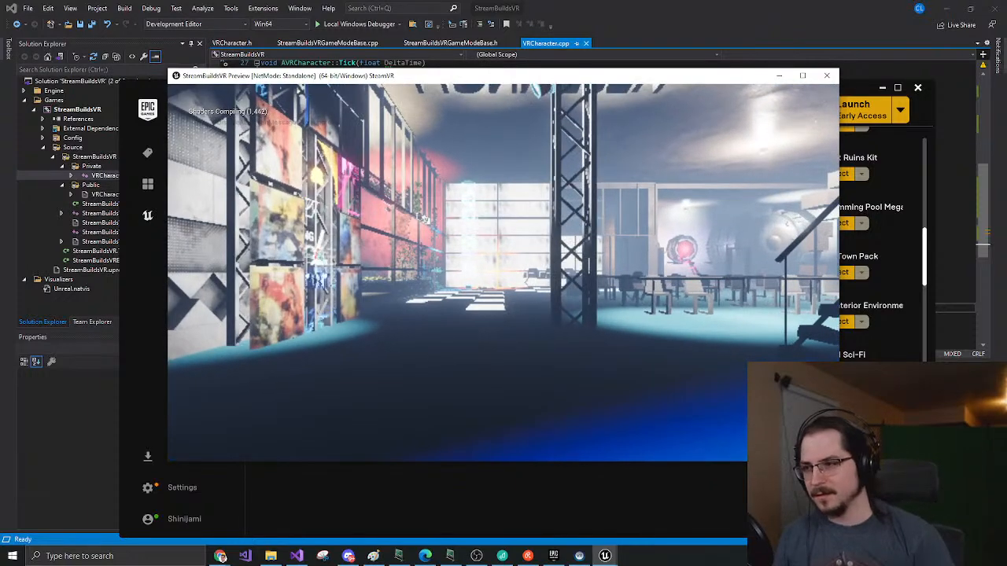
key("Escape")
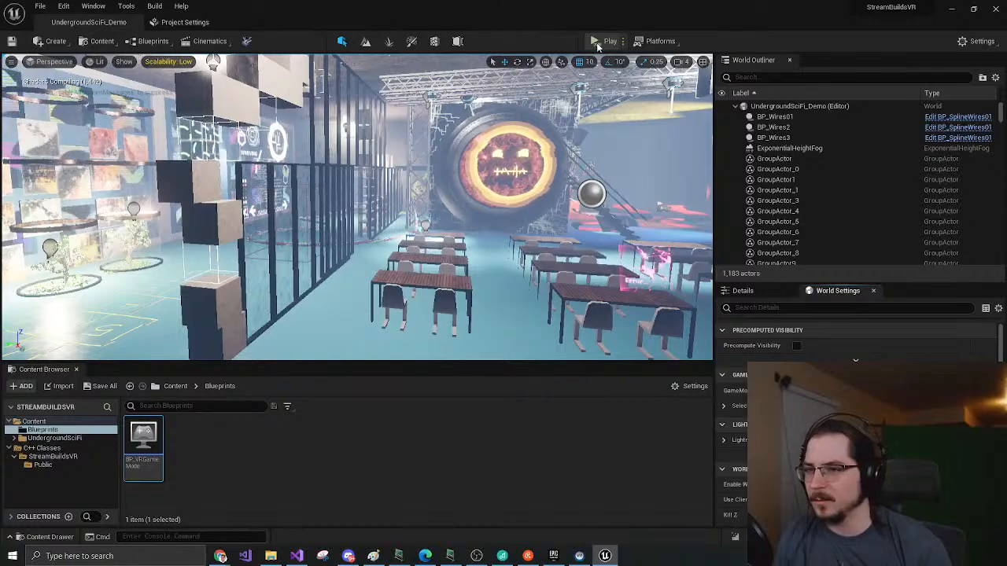
left_click(606, 44)
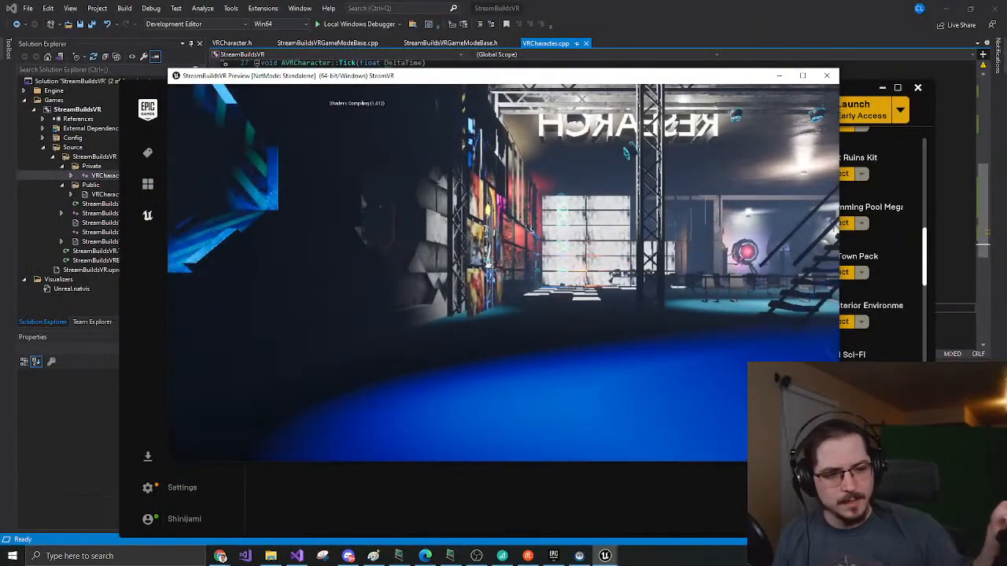
key("Escape")
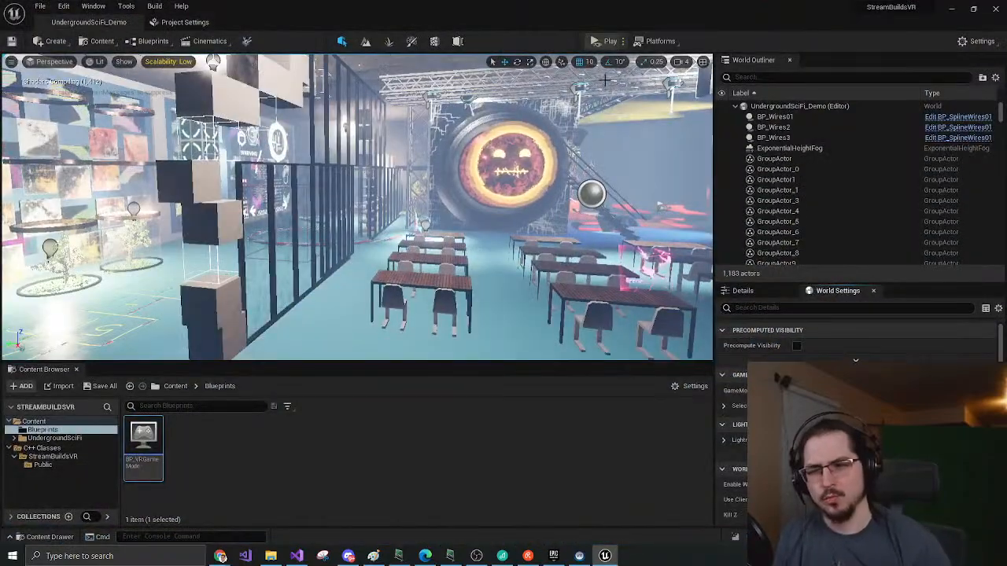
right_click_drag(472, 212, 511, 221)
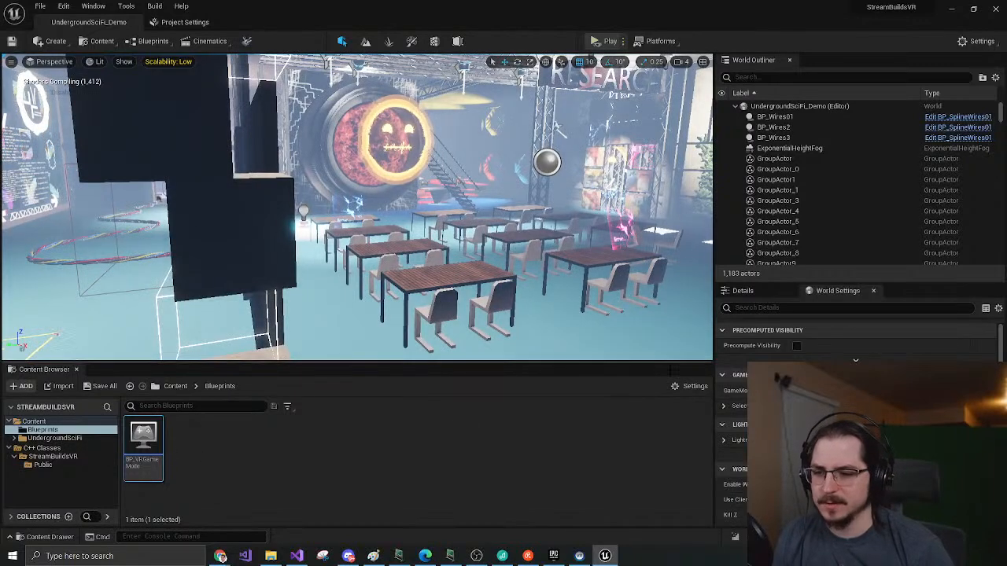
left_click(40, 6)
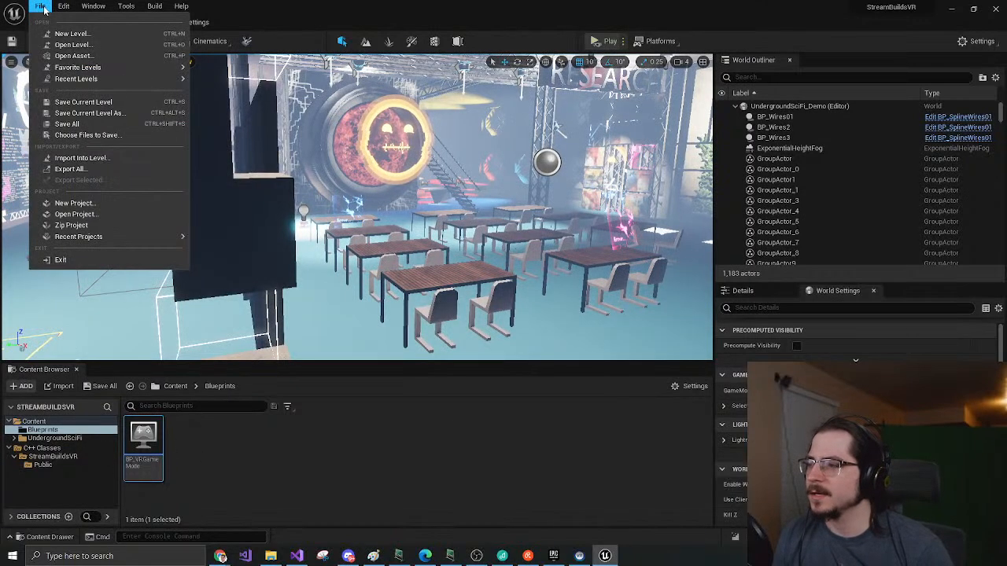
left_click(93, 6)
left_click(356, 17)
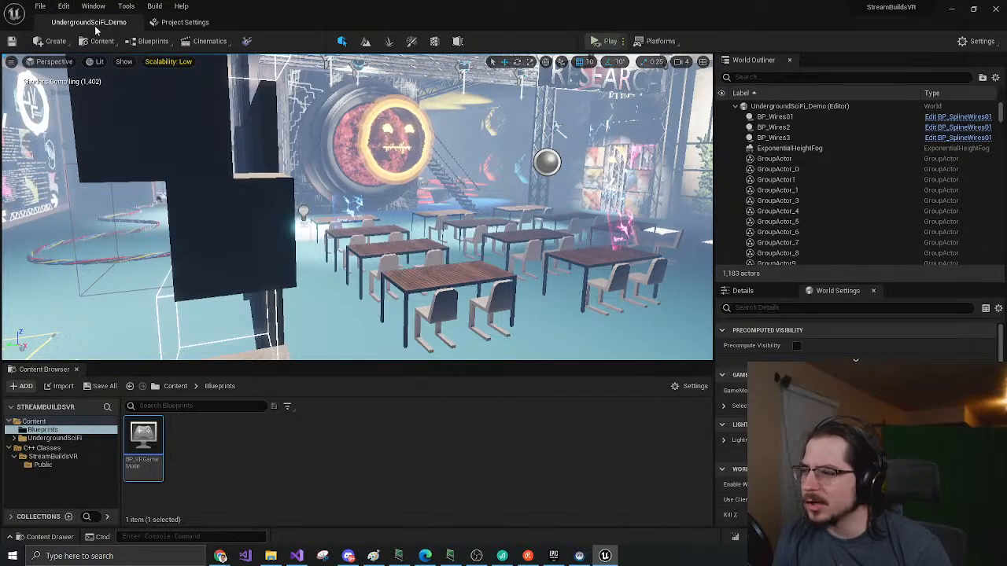
left_click(185, 22)
left_click(89, 22)
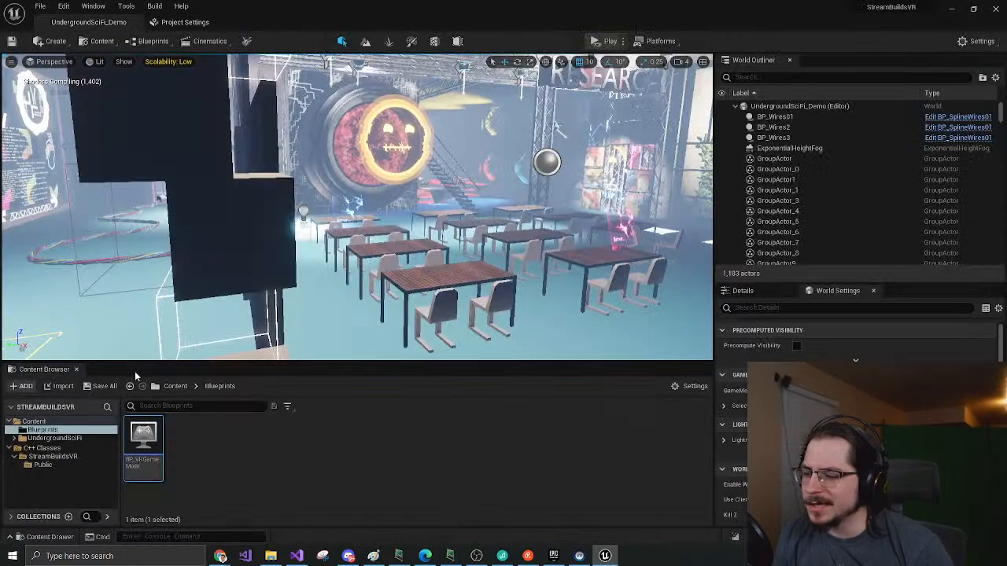
Open EmptyLevel from the Content folder, test it in VR Preview, and end the session
left_click(38, 423)
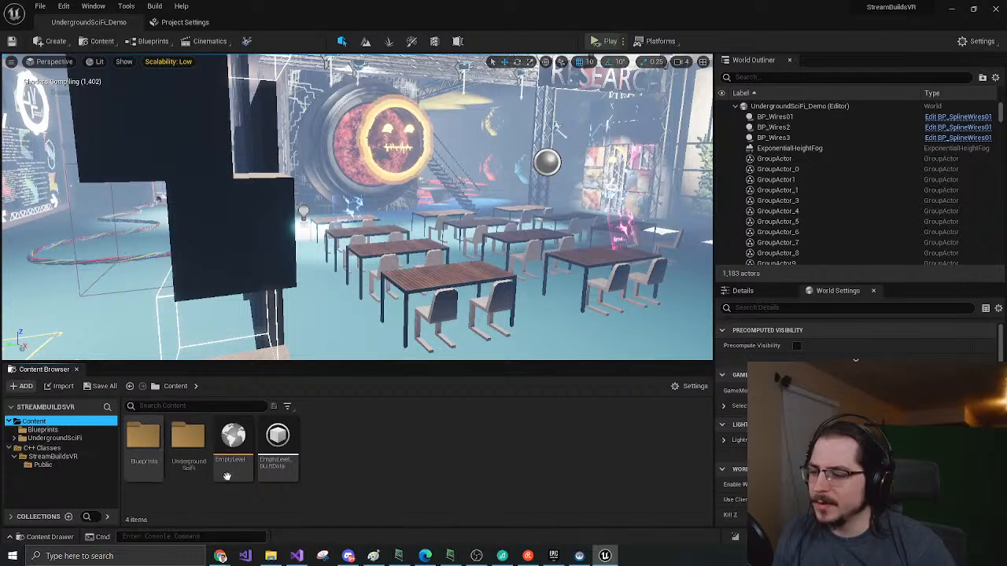
double_click(234, 439)
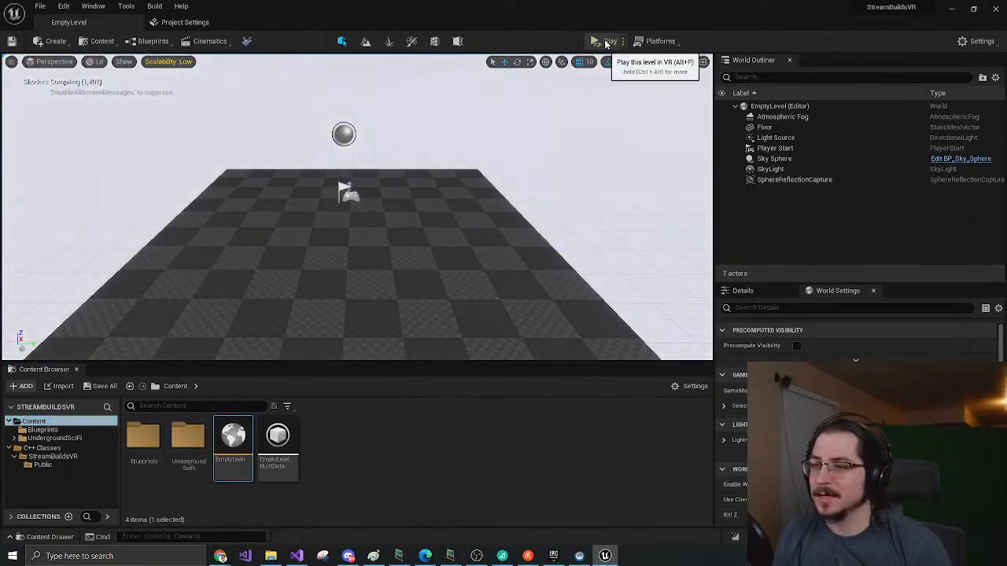
left_click(603, 41)
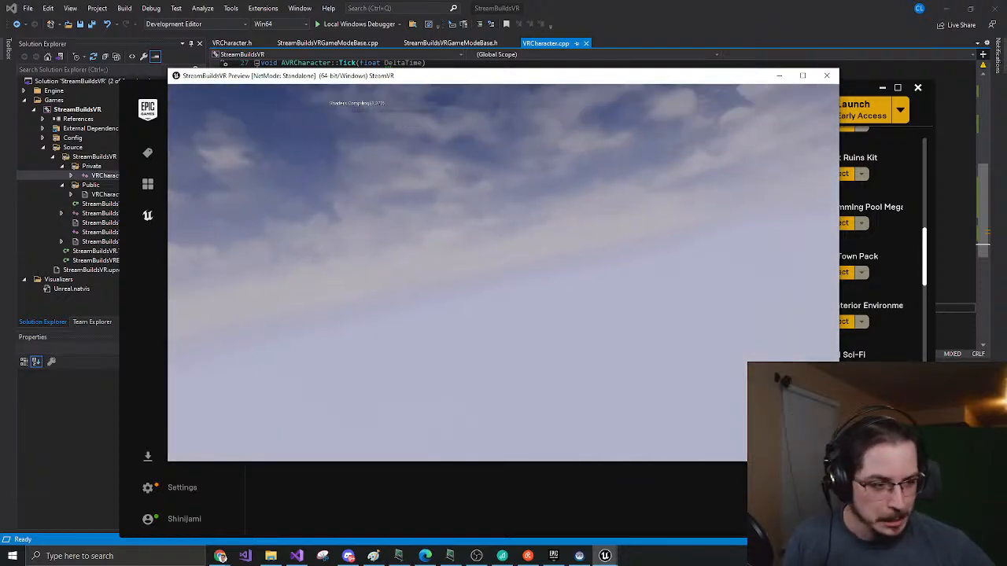
key("Escape")
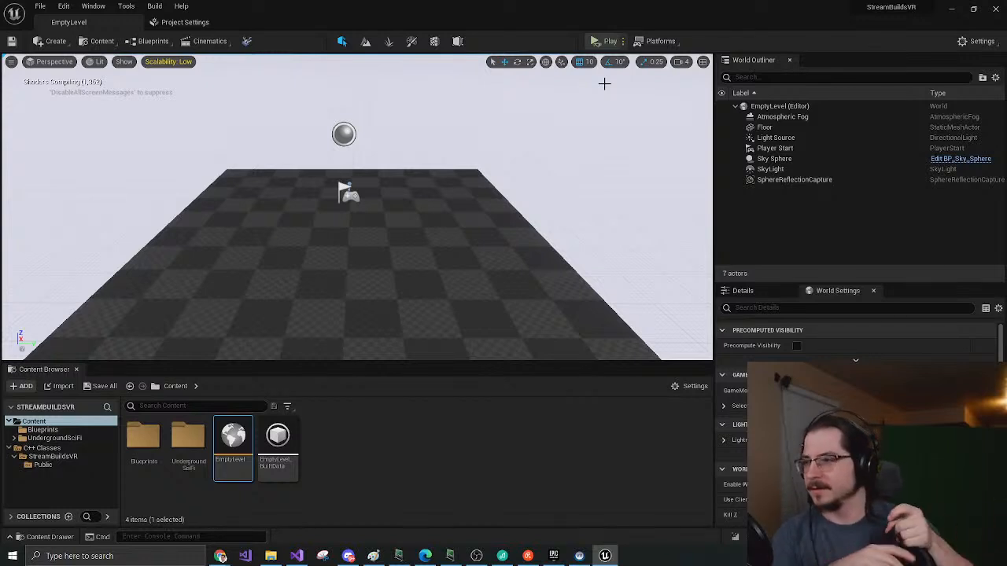
Load UndergroundSciFi_Demo from the UndergroundSciFi Maps folder, test it in VR Preview, and end the session
left_click(18, 438)
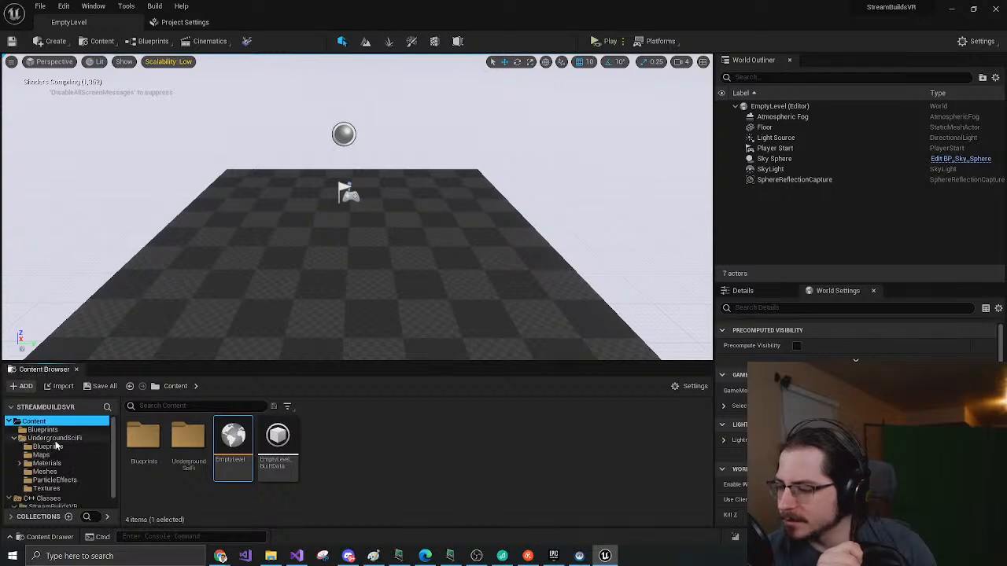
left_click(41, 455)
double_click(145, 443)
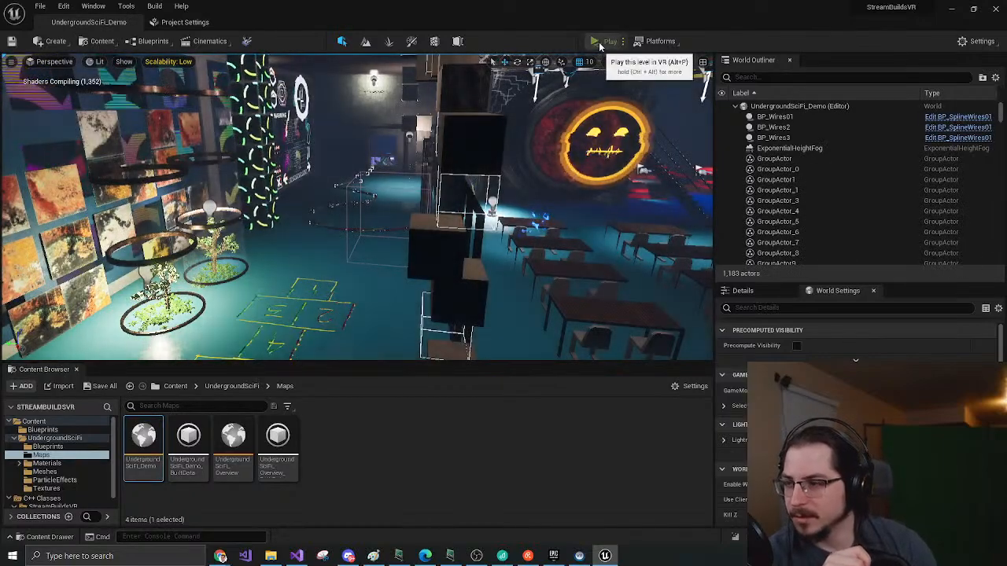
left_click(598, 41)
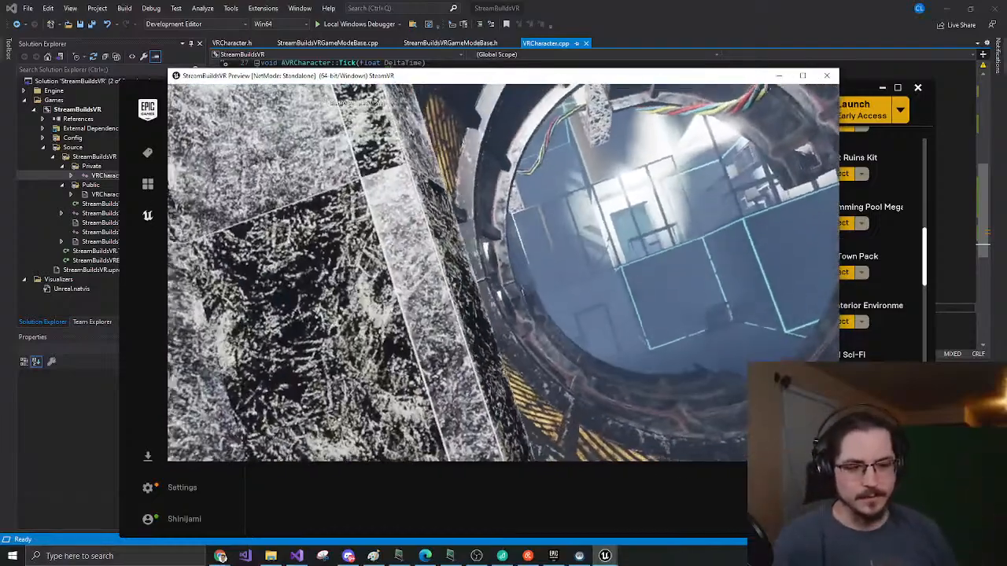
key("Escape")
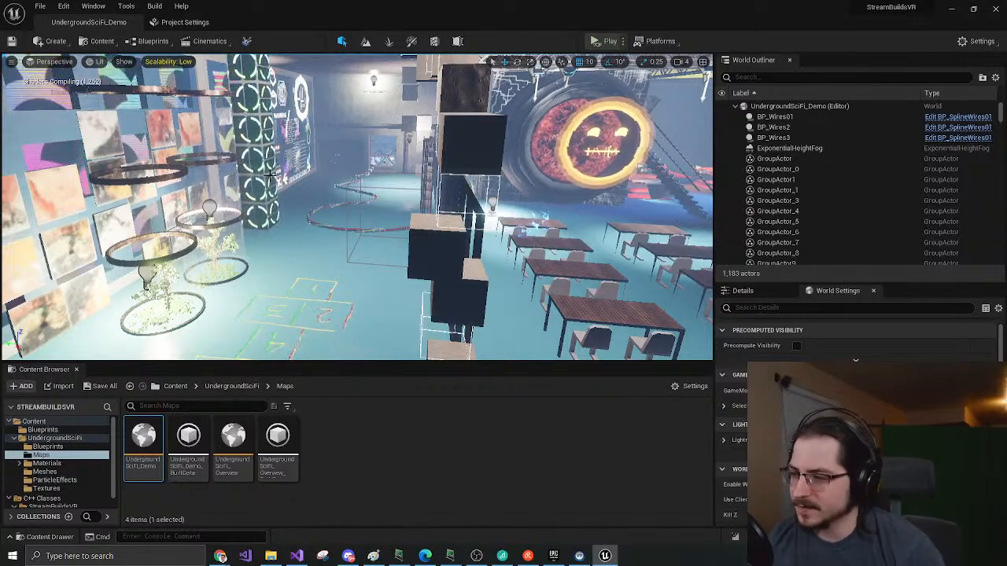
Fly through the UndergroundSciFi_Demo environment and examine the glass wall, stacked blocks, plant displays and table area
right_click_drag(311, 173, 310, 173)
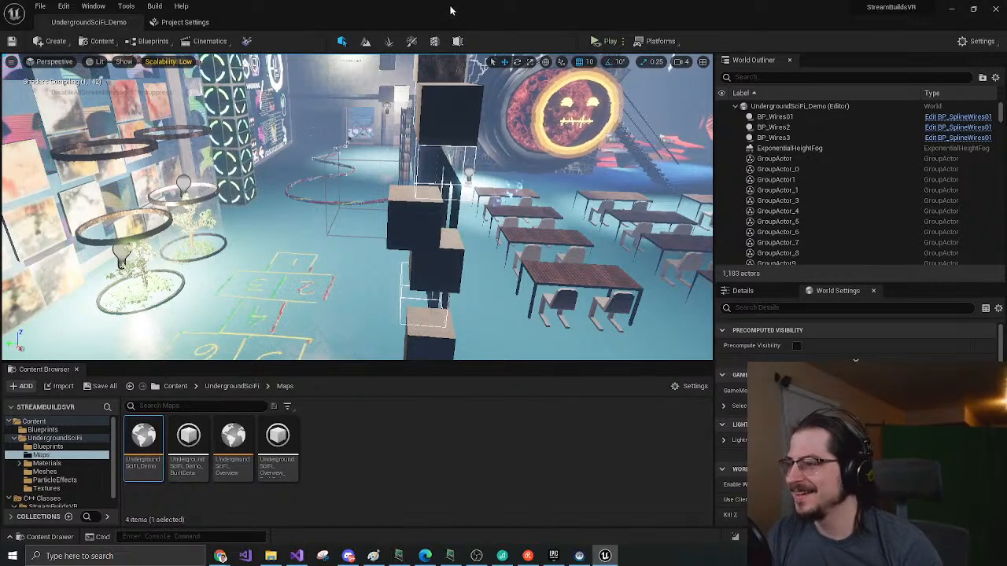
left_click(183, 22)
left_click(118, 24)
right_click_drag(364, 198, 362, 187)
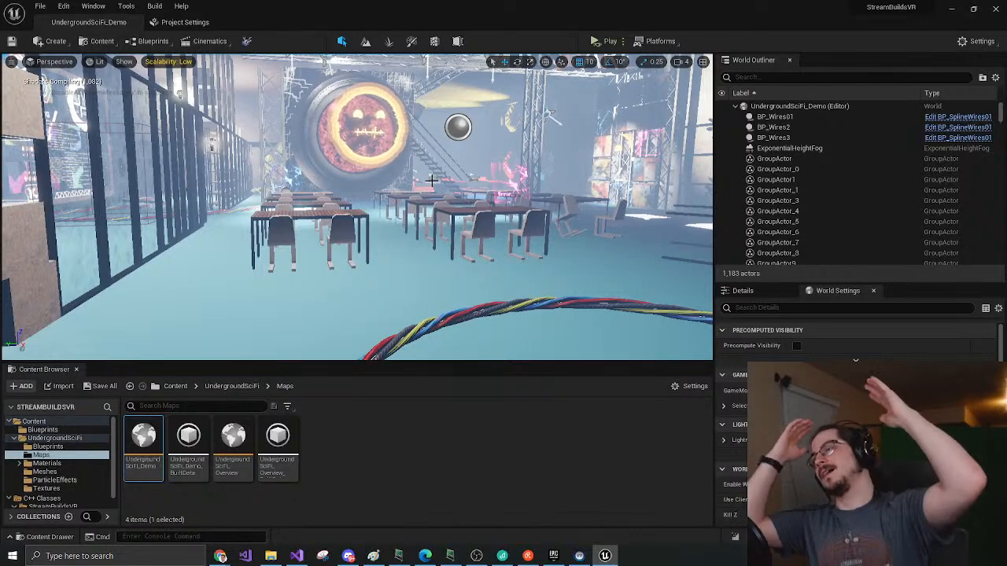
right_click_drag(431, 181, 434, 193)
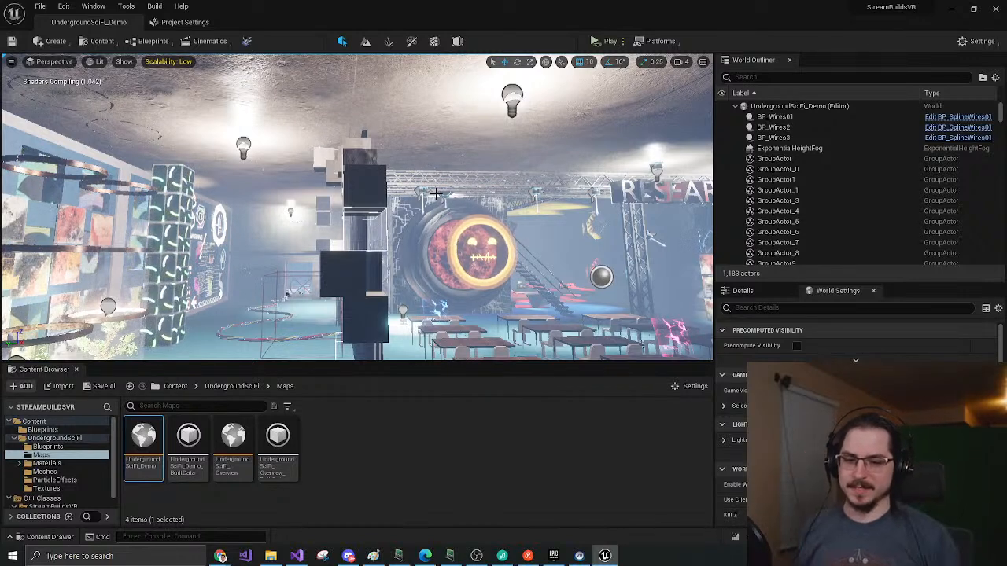
right_click_drag(396, 226, 370, 245)
key("w")
key("w")
key("w")
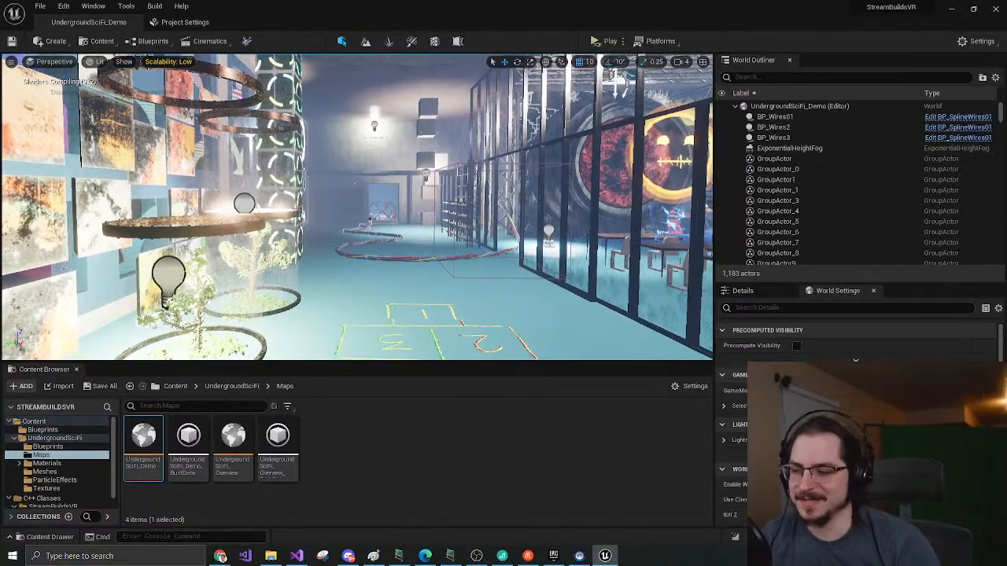
right_click_drag(358, 206, 371, 208)
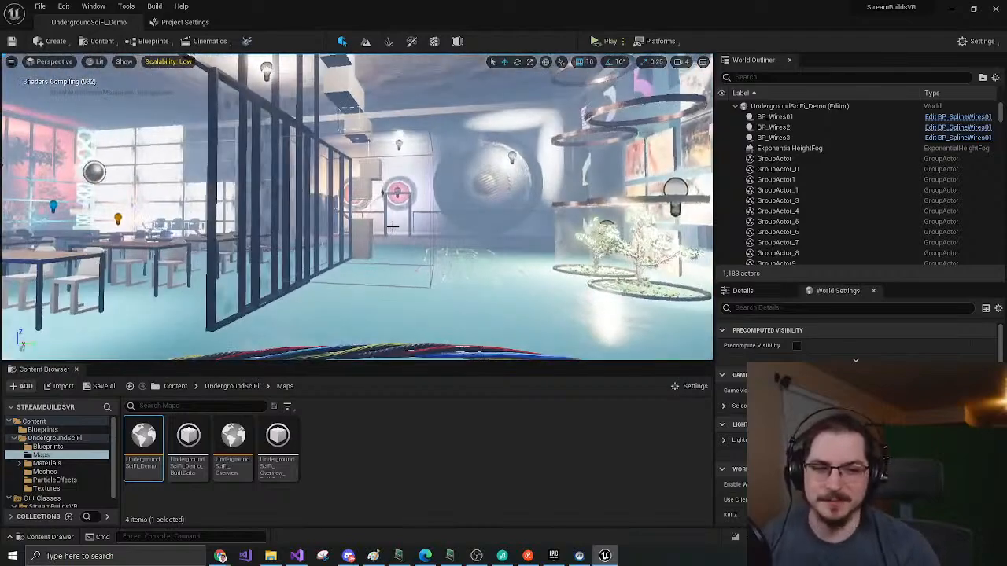
key("w")
right_click_drag(357, 207, 98, 207)
key("s")
mouse_move(384, 221)
right_mouse_down()
mouse_move(363, 219)
mouse_move(384, 222)
right_mouse_up()
key("w")
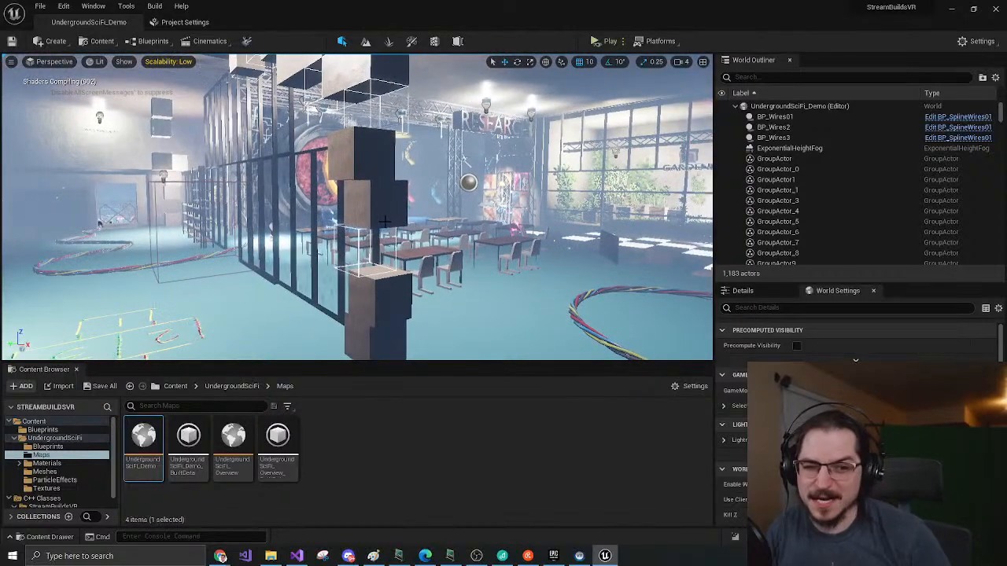
right_click_drag(425, 220, 447, 215)
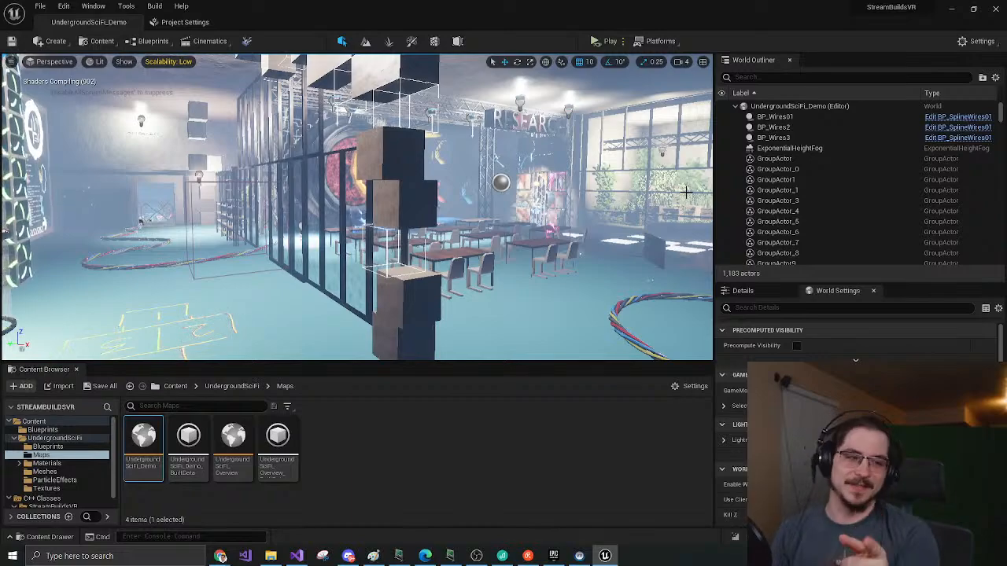
Look around the level's cable loops, ring displays, corridor, and the Research and Gardens areas
right_click_drag(598, 188, 711, 192)
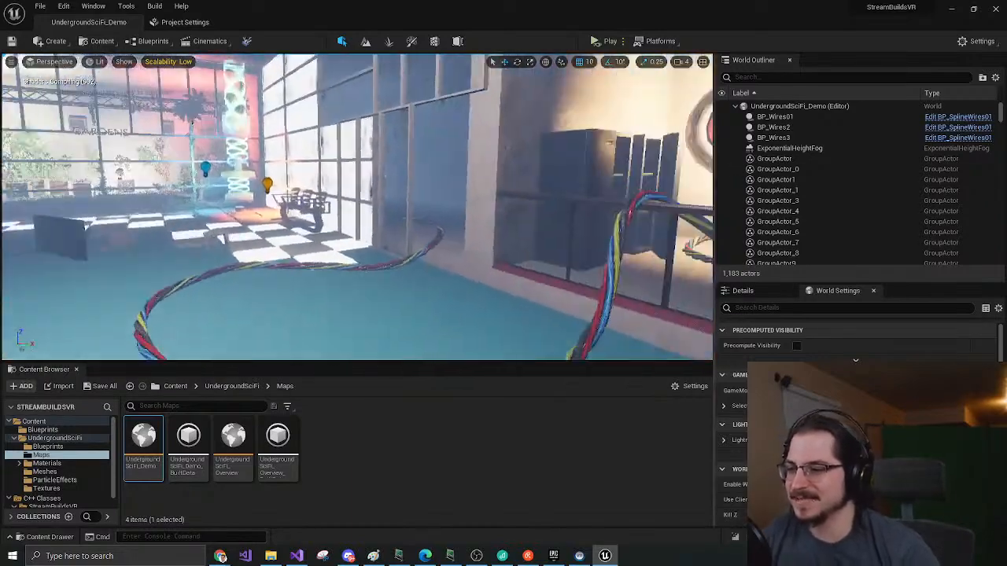
key("w")
mouse_move(357, 208)
right_mouse_down()
mouse_move(582, 208)
mouse_move(331, 182)
mouse_move(197, 199)
mouse_move(305, 187)
mouse_move(299, 173)
right_mouse_up()
key("w")
key("s")
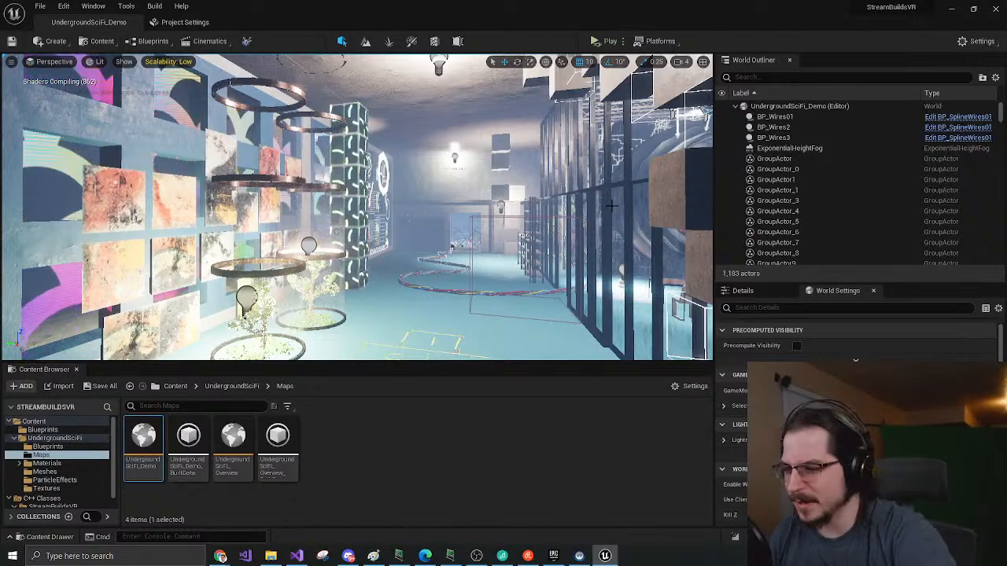
right_click_drag(611, 206, 645, 222)
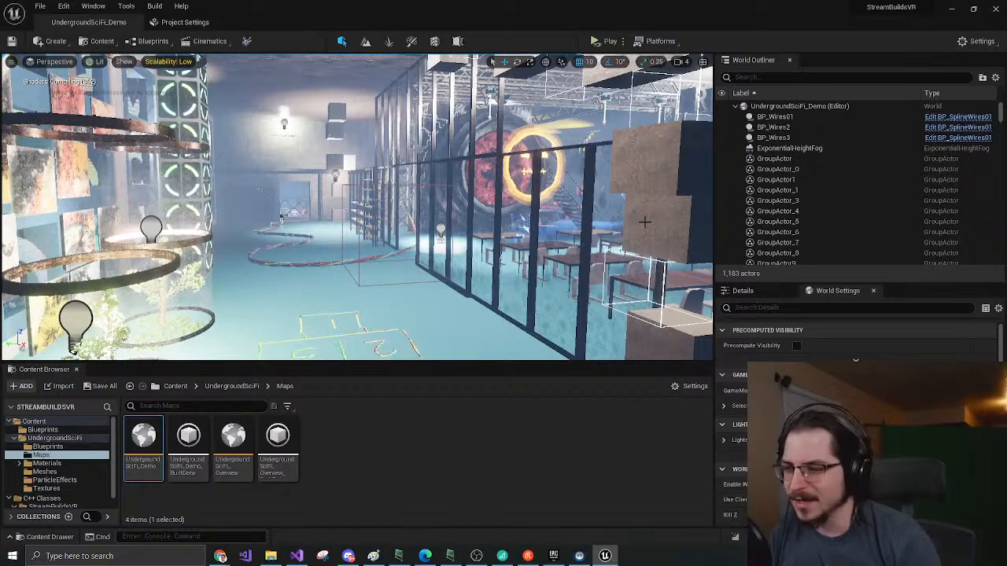
right_click_drag(645, 222, 462, 185)
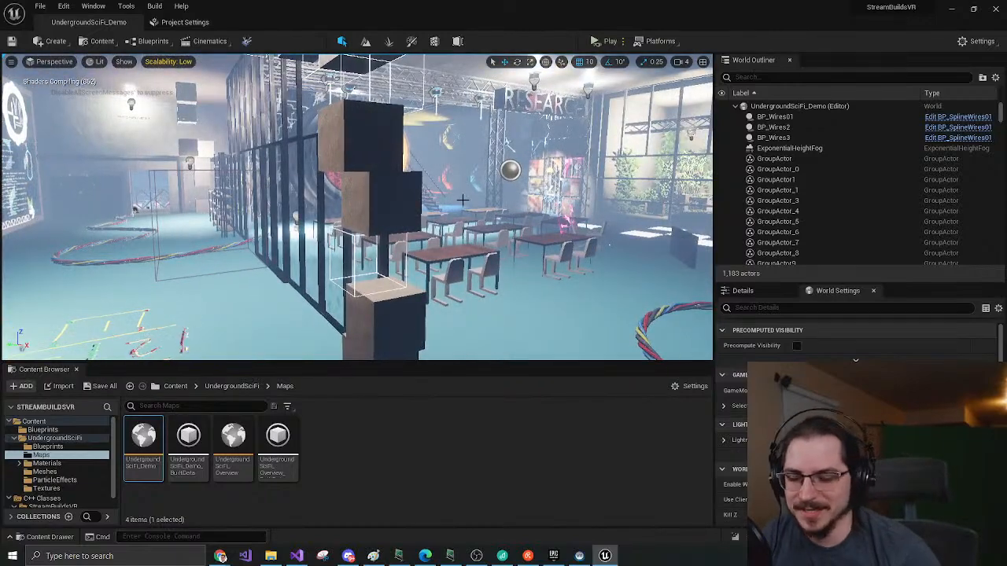
mouse_move(462, 199)
right_mouse_down()
mouse_move(370, 196)
mouse_move(425, 193)
mouse_move(441, 161)
mouse_move(543, 196)
mouse_move(621, 189)
mouse_move(454, 196)
right_mouse_up()
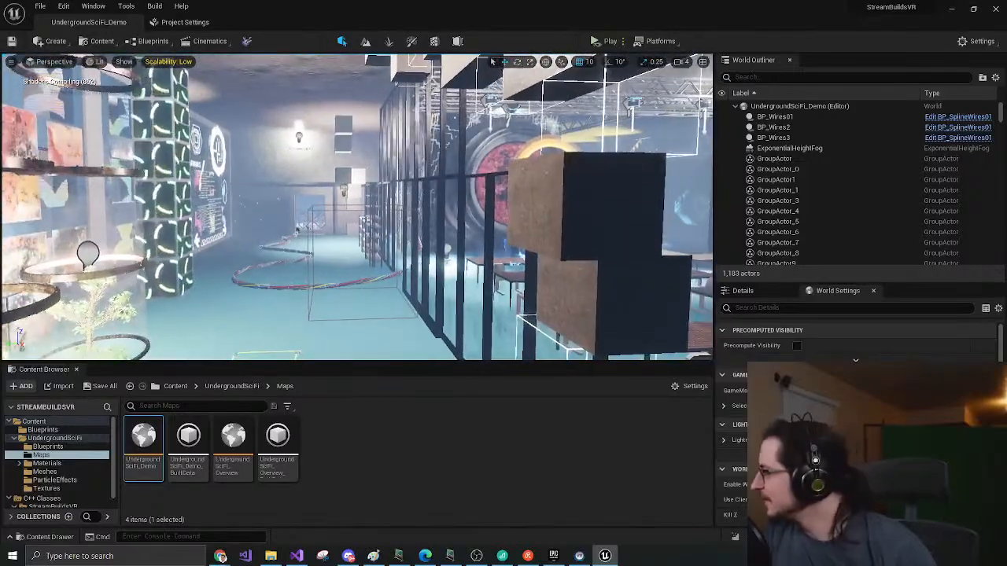
Switch to the course page in Chrome and look through the Architecture Explorer lecture list
left_click(221, 556)
left_click_drag(247, 190, 402, 6)
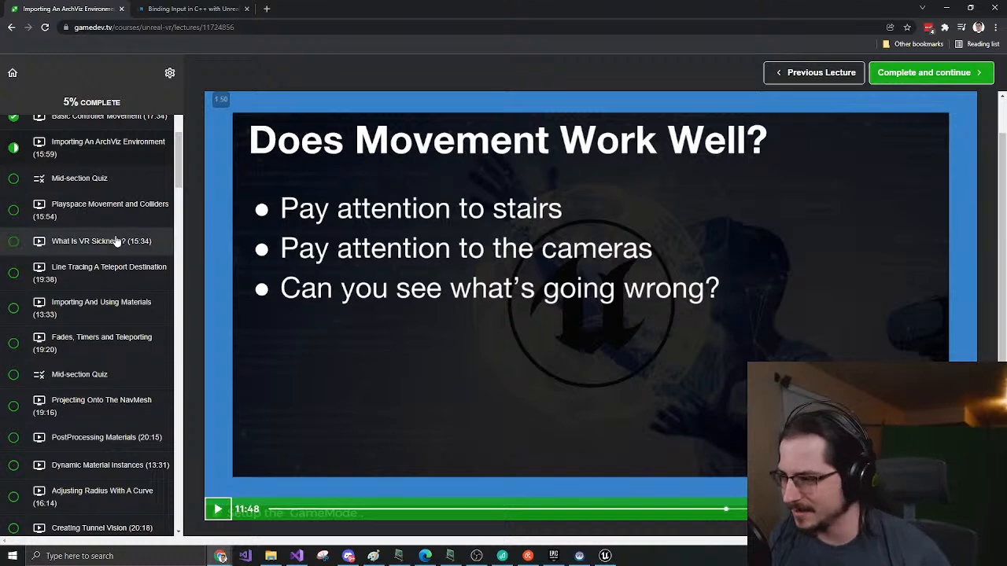
scroll(115, 241, "up", 5)
scroll(240, 252, "up", 1)
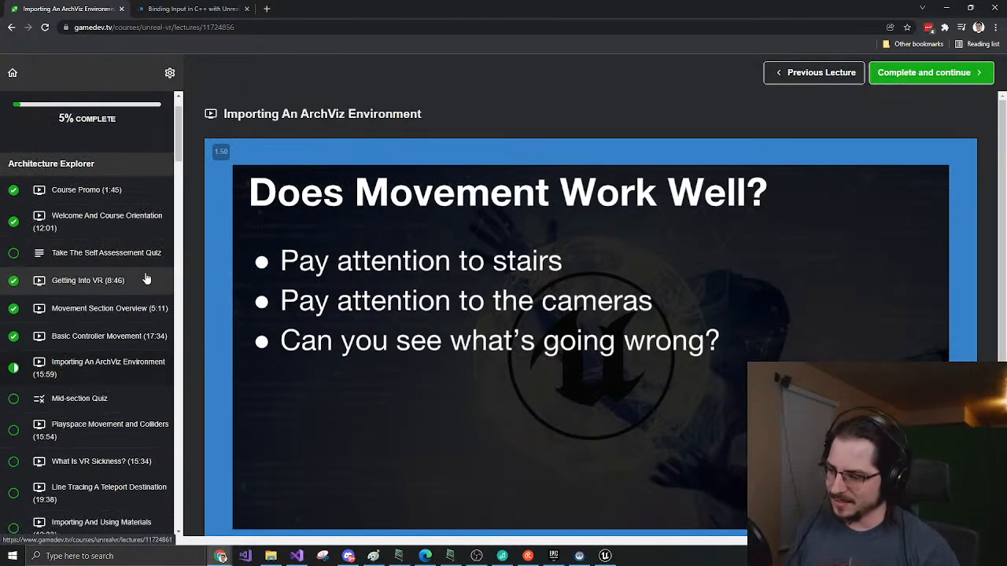
scroll(135, 384, "down", 3)
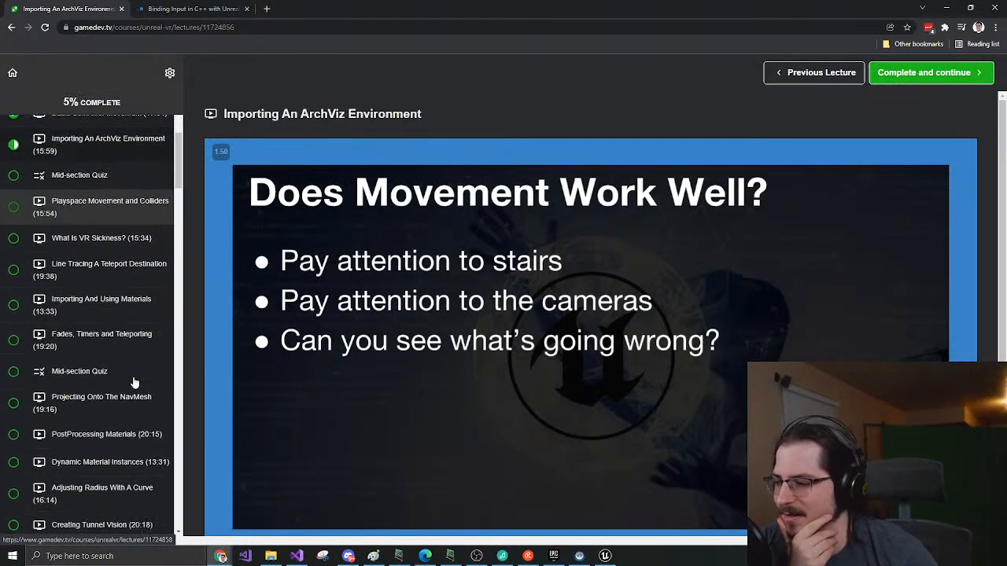
scroll(94, 374, "down", 5)
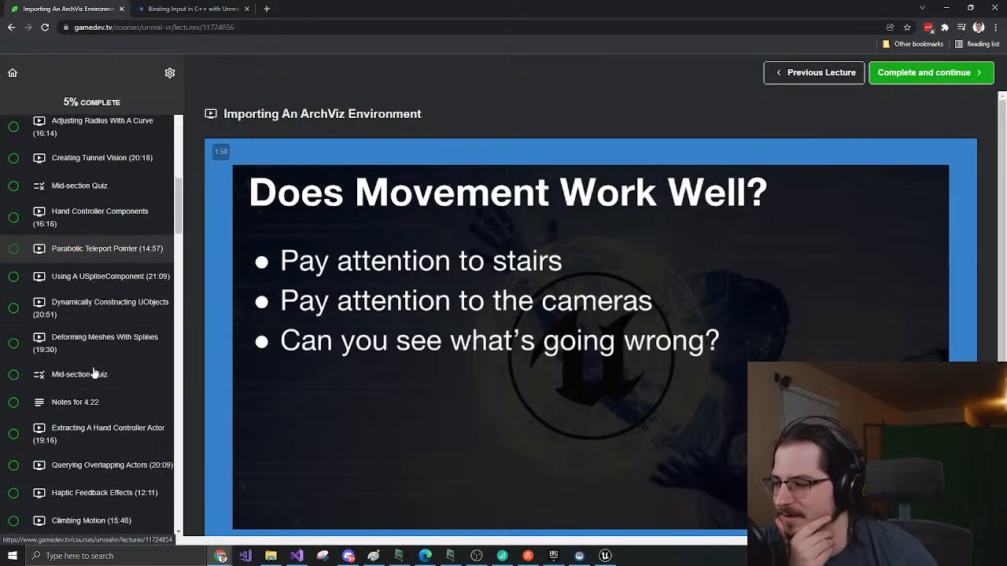
scroll(93, 373, "down", 2)
scroll(79, 429, "up", 5)
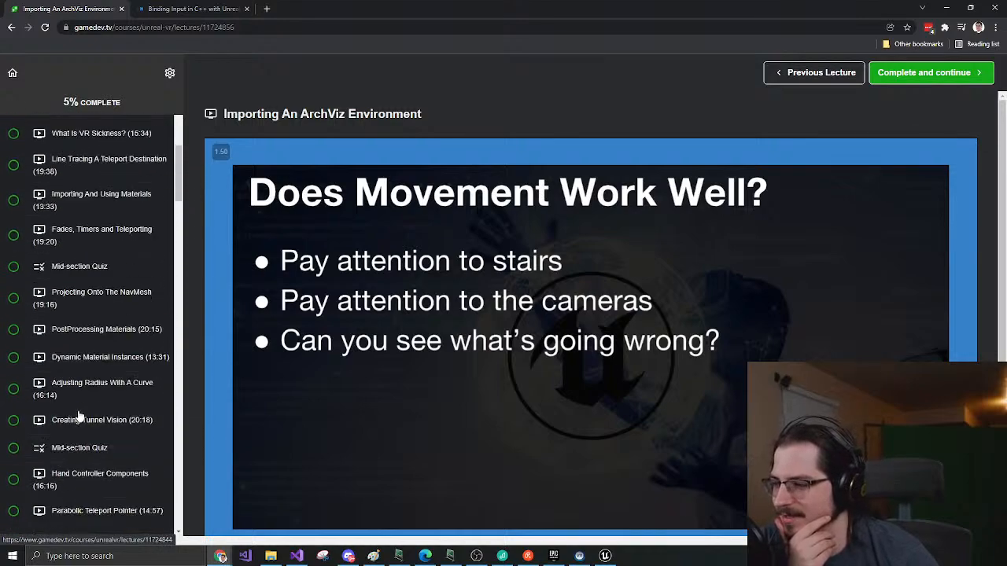
scroll(79, 417, "up", 5)
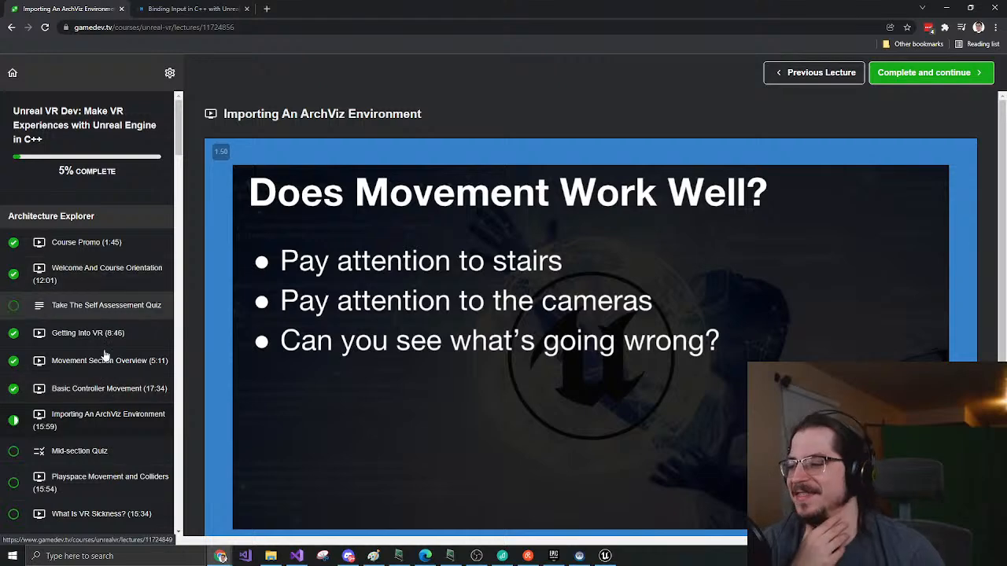
scroll(110, 366, "down", 2)
scroll(510, 294, "down", 2)
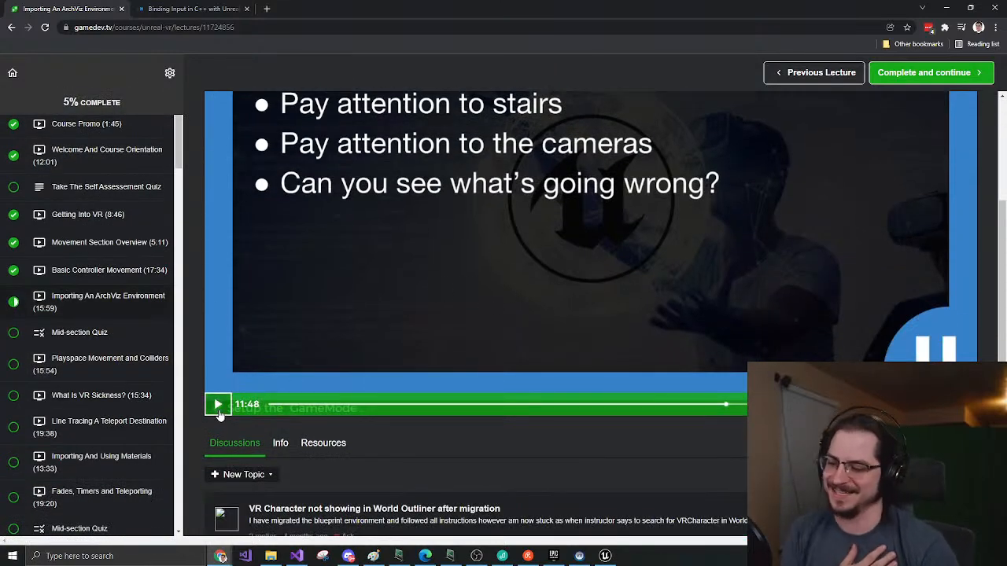
Briefly play and pause the lecture video, and return to Unreal Editor to view the stacked blocks and table area
left_click(329, 380)
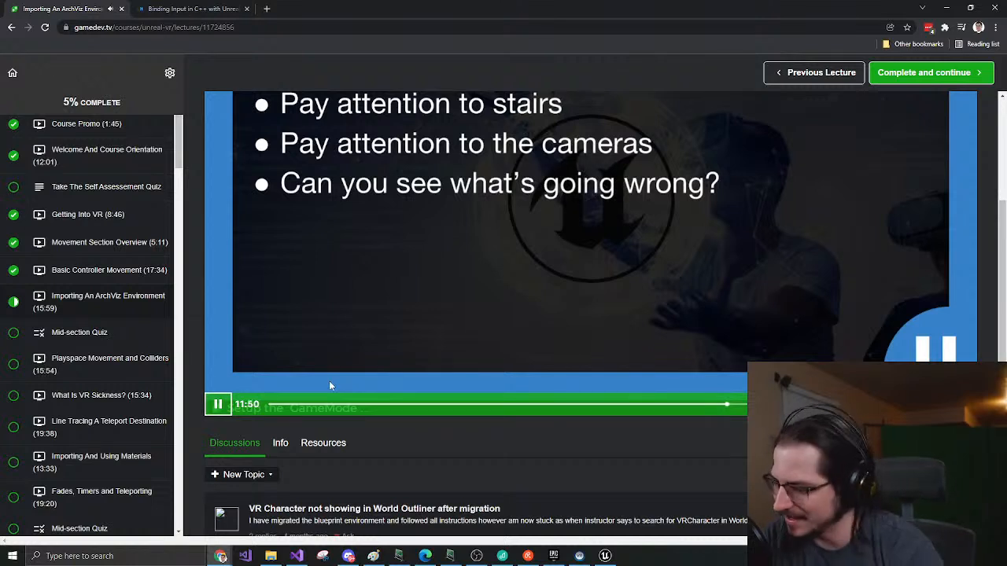
left_click(327, 381)
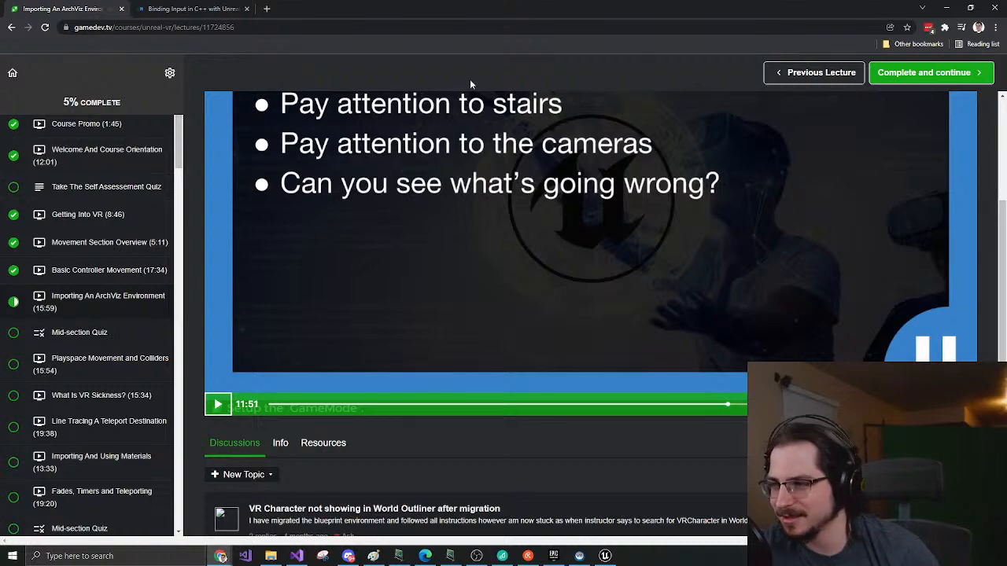
left_click_drag(426, 14, 0, 82)
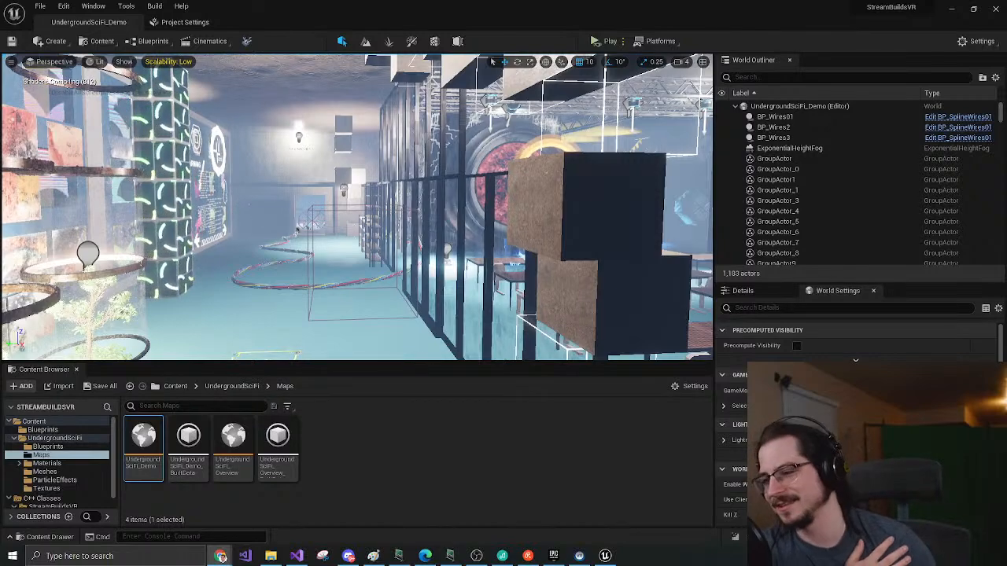
right_click_drag(236, 124, 440, 149)
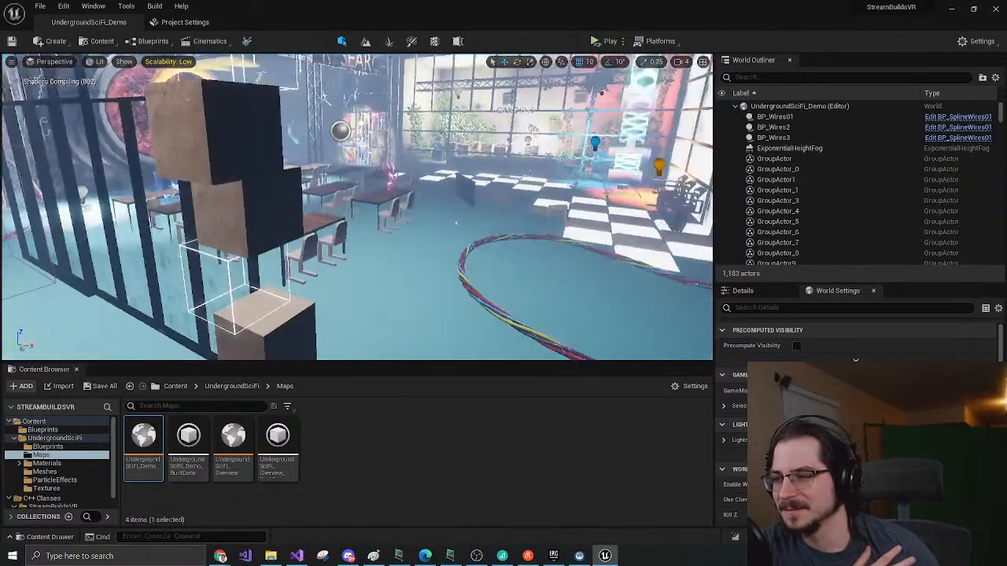
right_click_drag(529, 187, 464, 174)
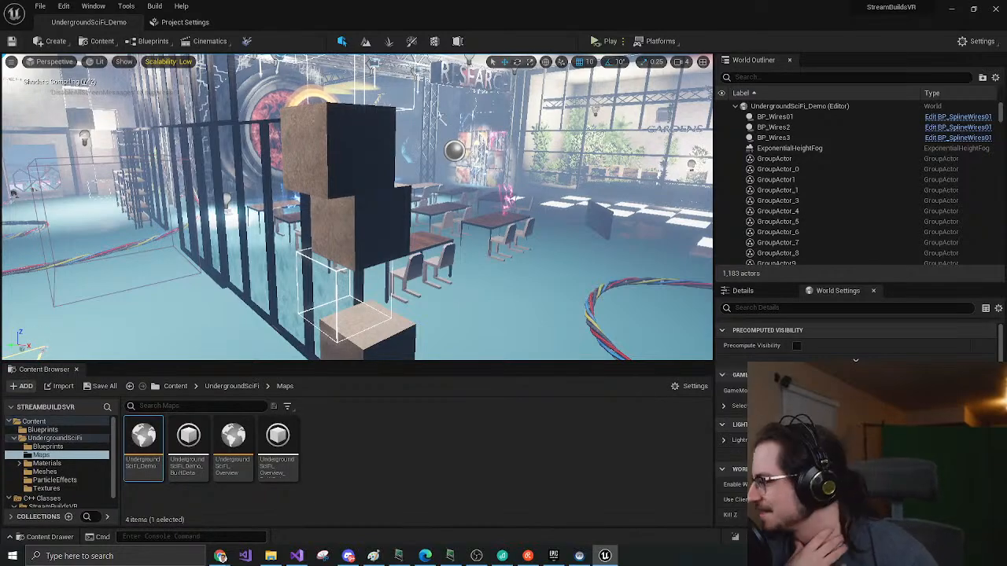
Return to the course page in Chrome and watch the Importing An ArchViz Environment lecture up to 12:33
left_click_drag(0, 103, 445, 0)
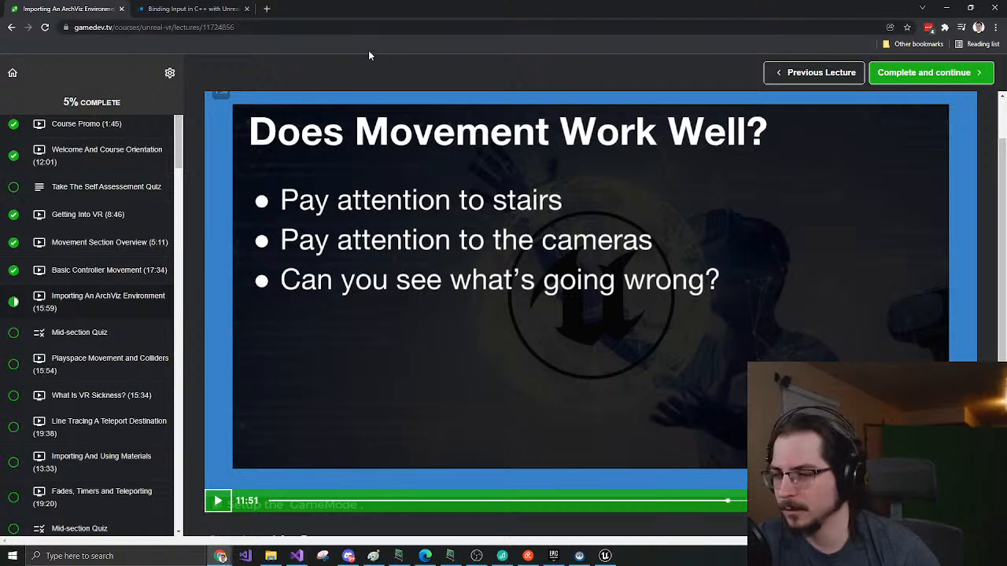
left_click(217, 501)
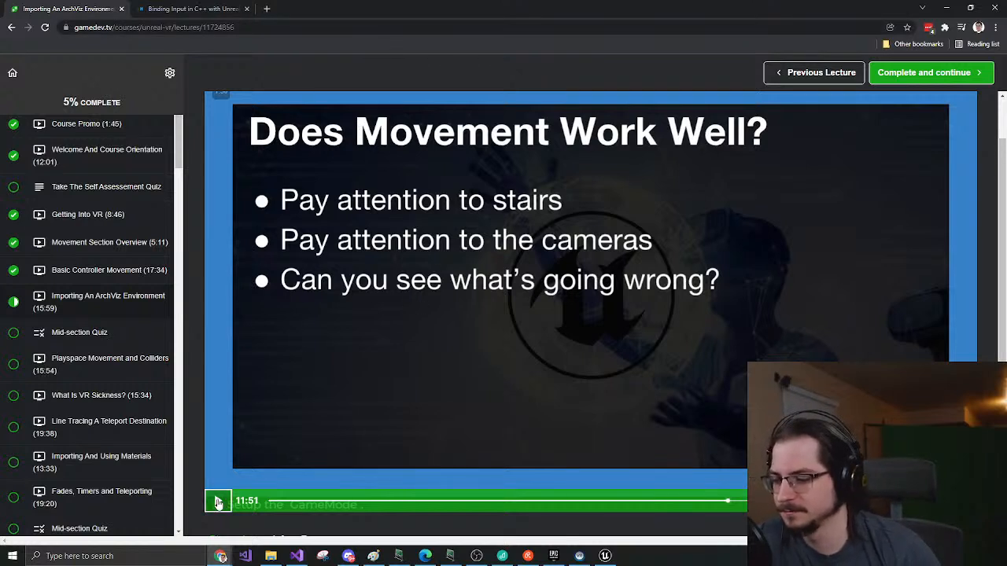
left_click(936, 501)
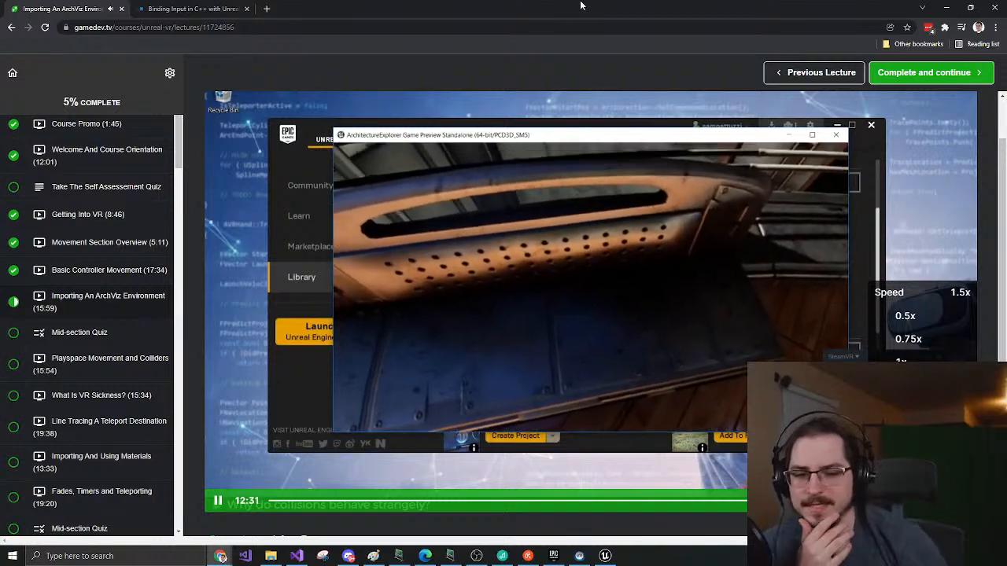
left_click(670, 276)
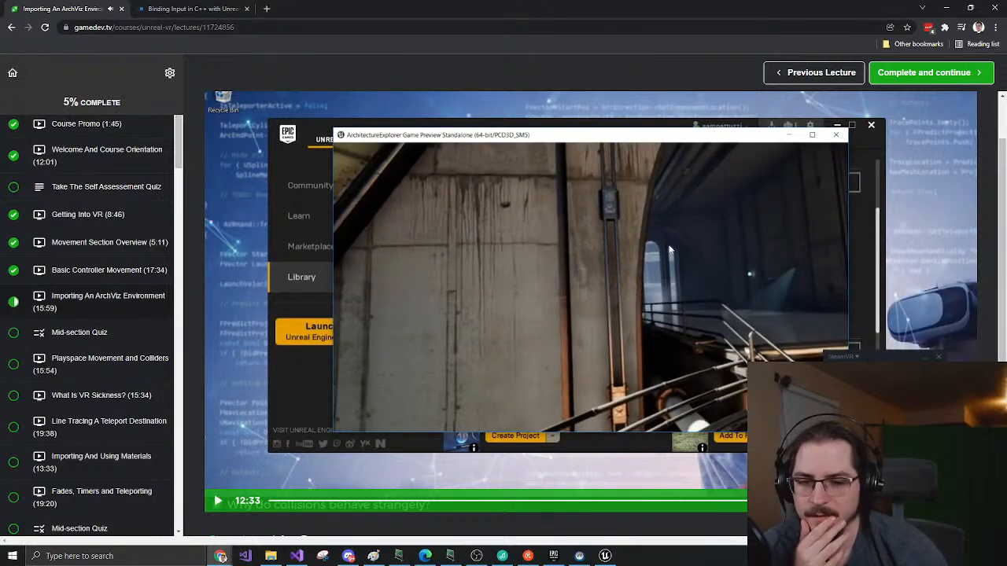
Search the web for "ballmer peak define" in a new browser tab
left_click(269, 9)
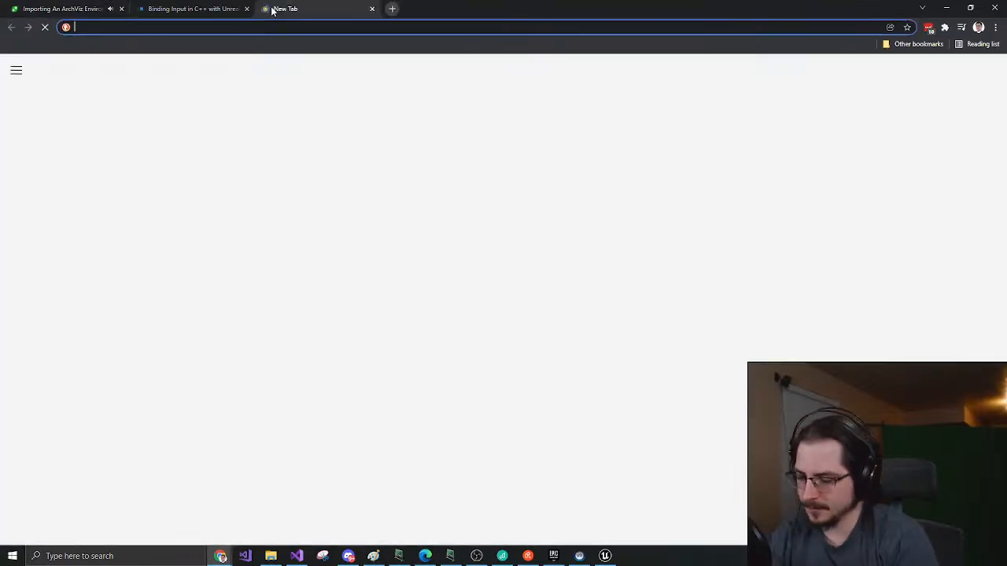
type("ball")
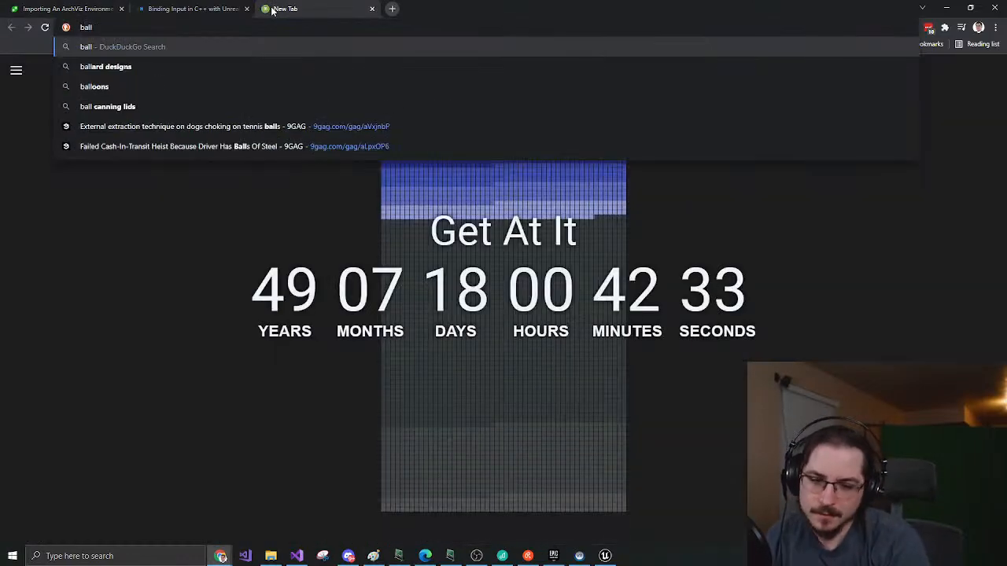
type("mer ")
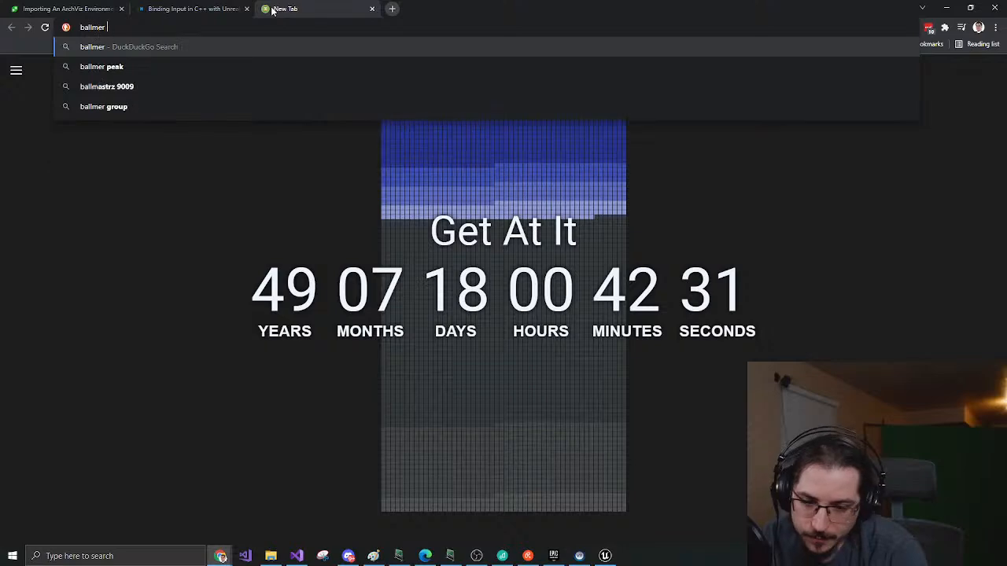
type("peak define")
key("Return")
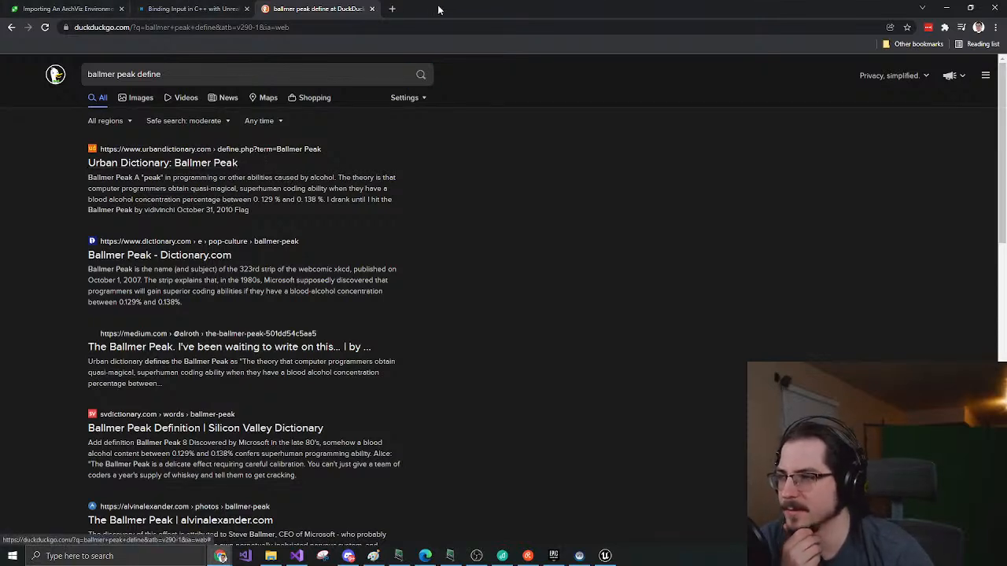
Close the Ballmer Peak search results and resume the Importing An ArchViz Environment lecture
left_click(45, 9)
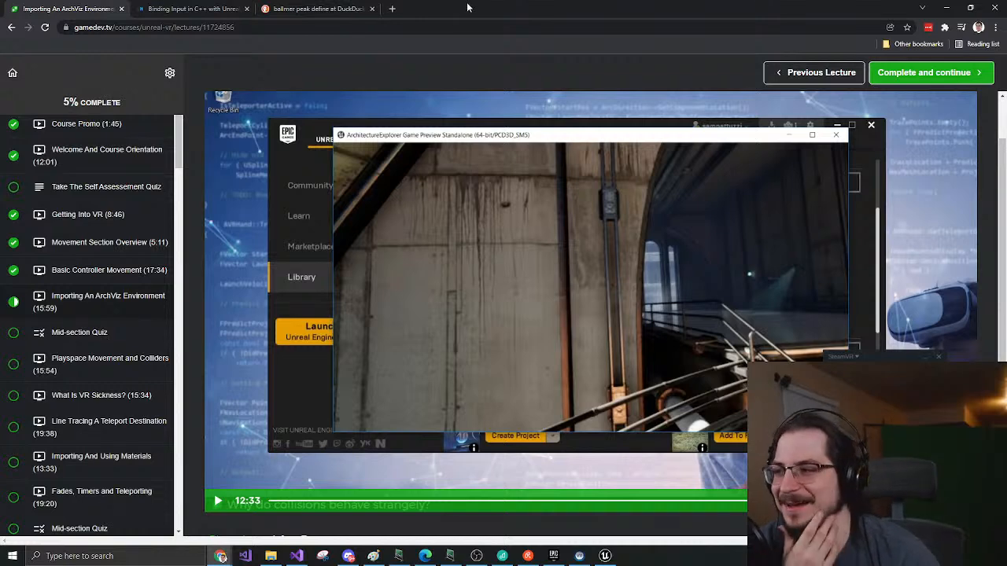
left_click(330, 9)
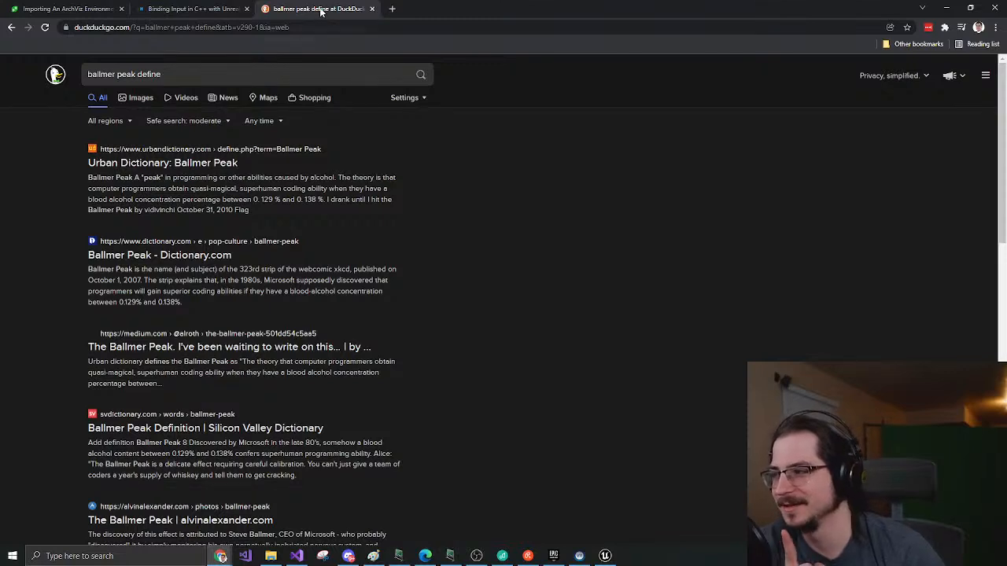
middle_click(290, 11)
left_click(87, 7)
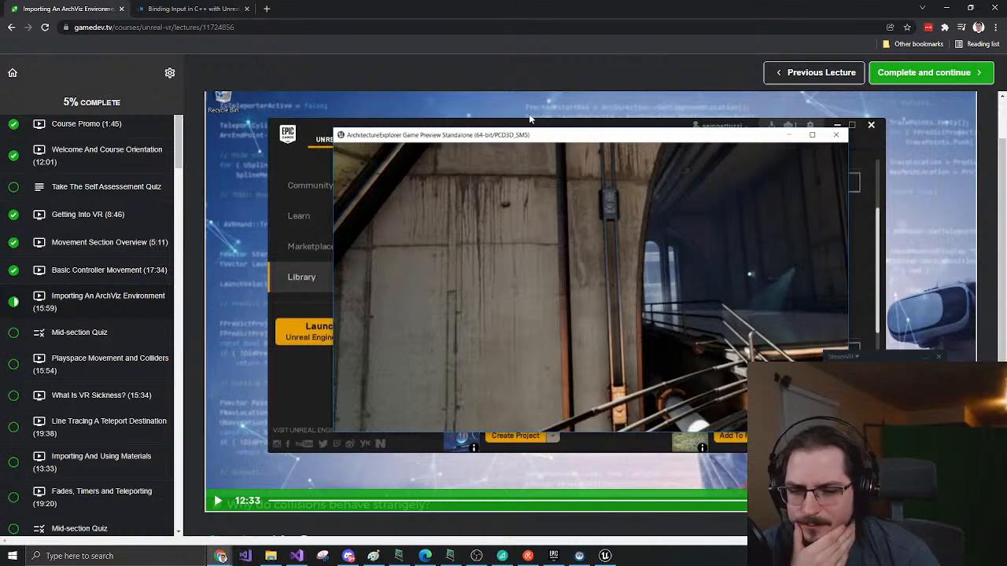
left_click(454, 99)
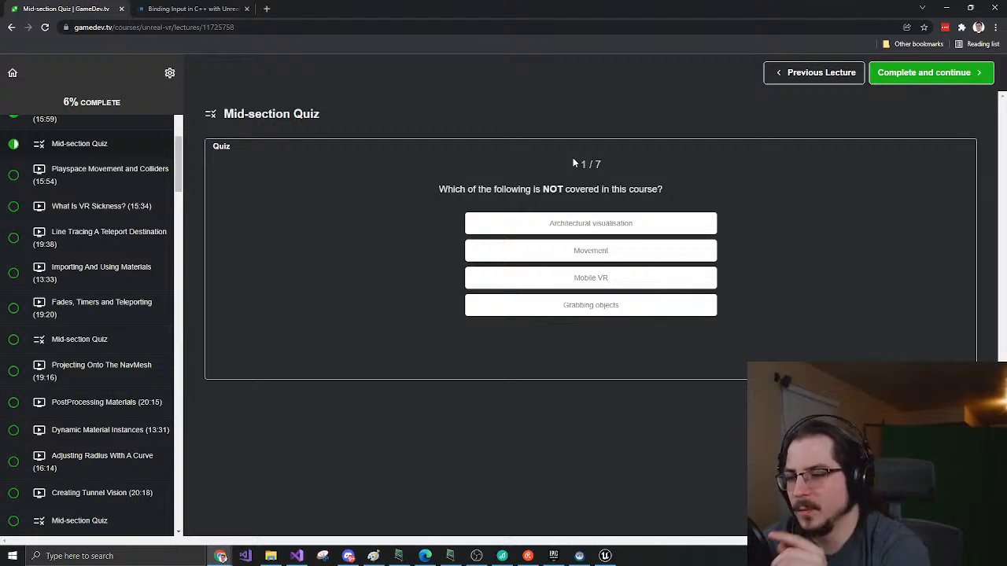
Answer the quiz question about what the course does not cover with Mobile VR and continue to question 2
left_click(598, 277)
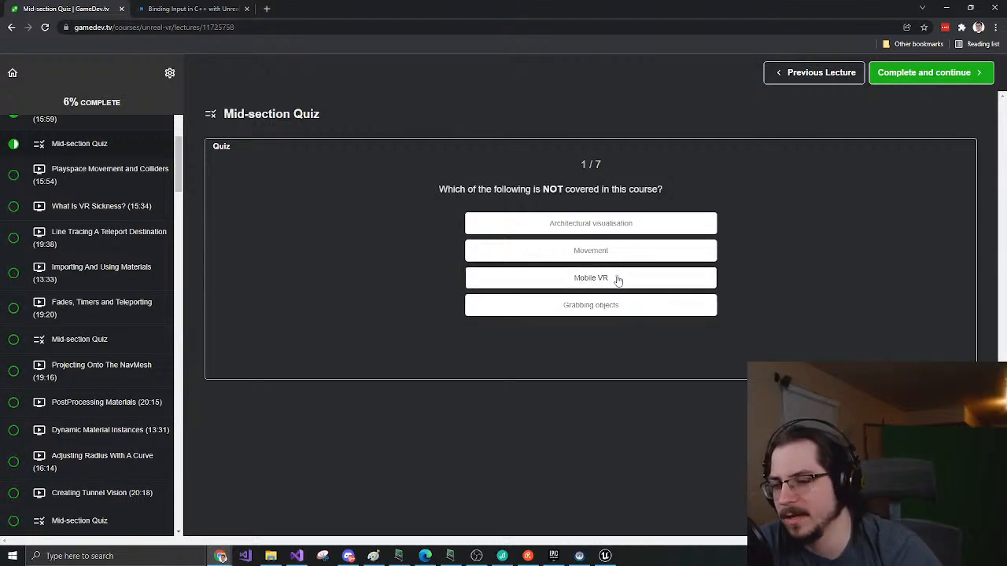
left_click(696, 346)
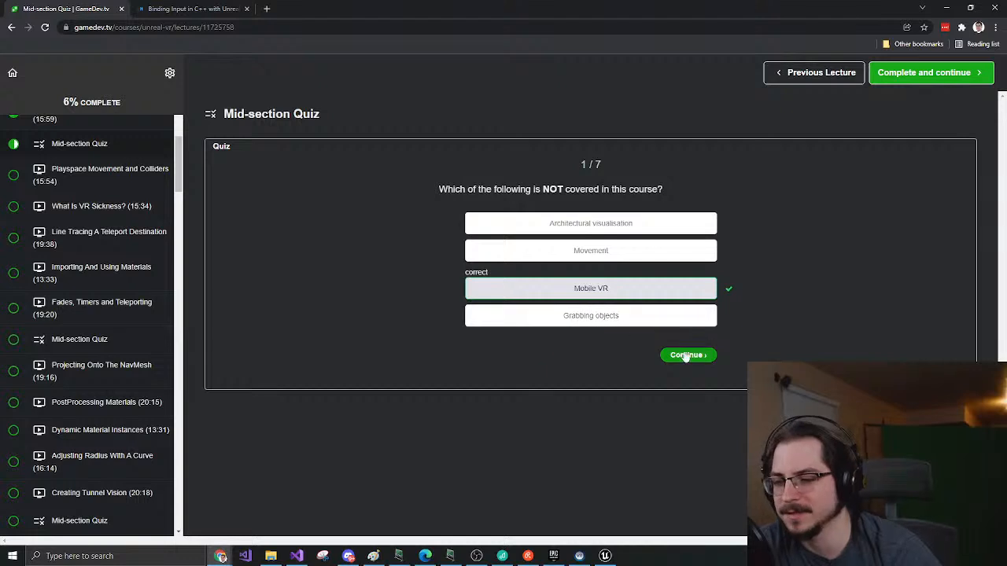
left_click(690, 355)
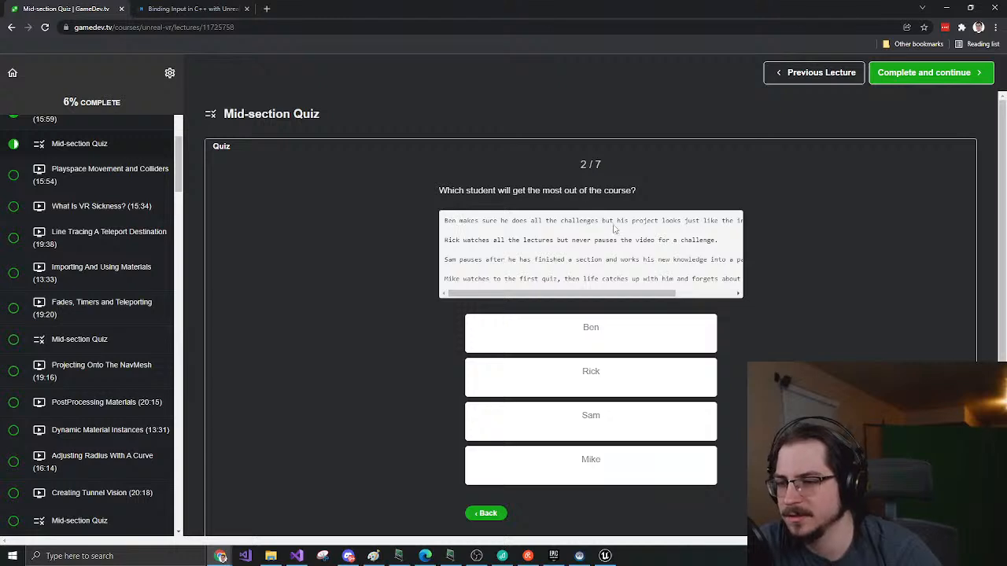
Answer question 2 with the student who pauses after finishing a section to build a passion project, and continue to question 3
scroll(633, 281, "right", 3)
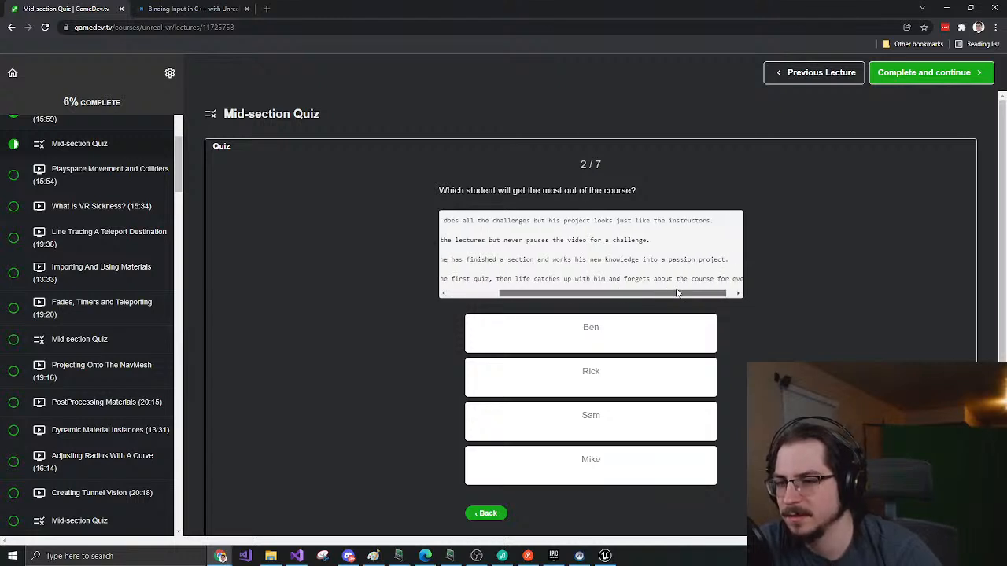
scroll(566, 275, "left", 3)
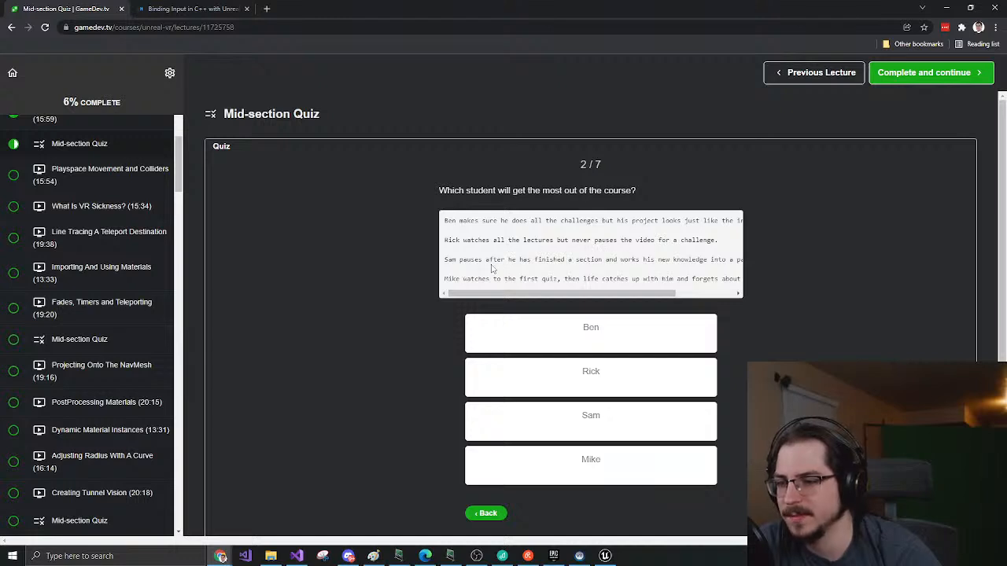
left_click_drag(529, 291, 461, 280)
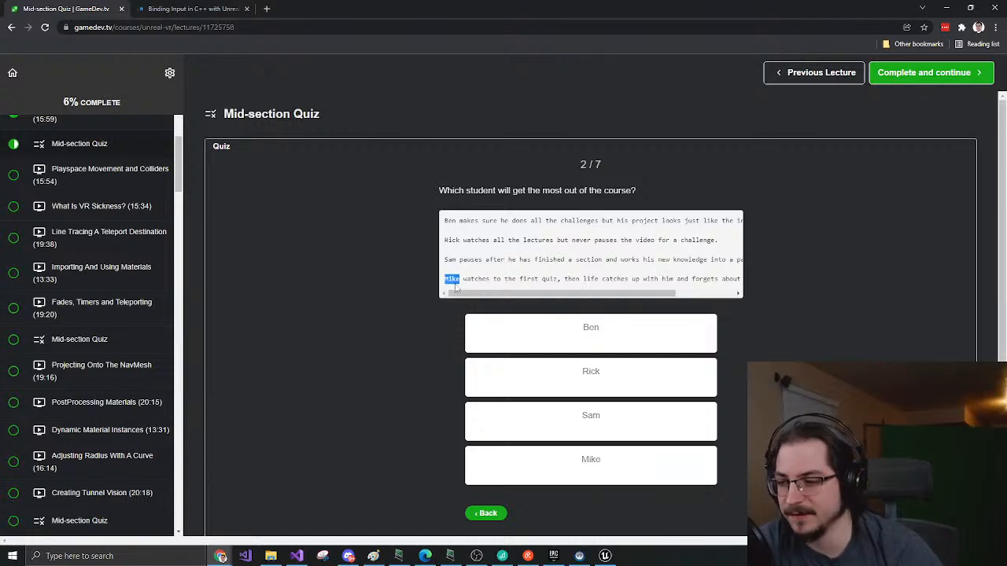
left_click(449, 279)
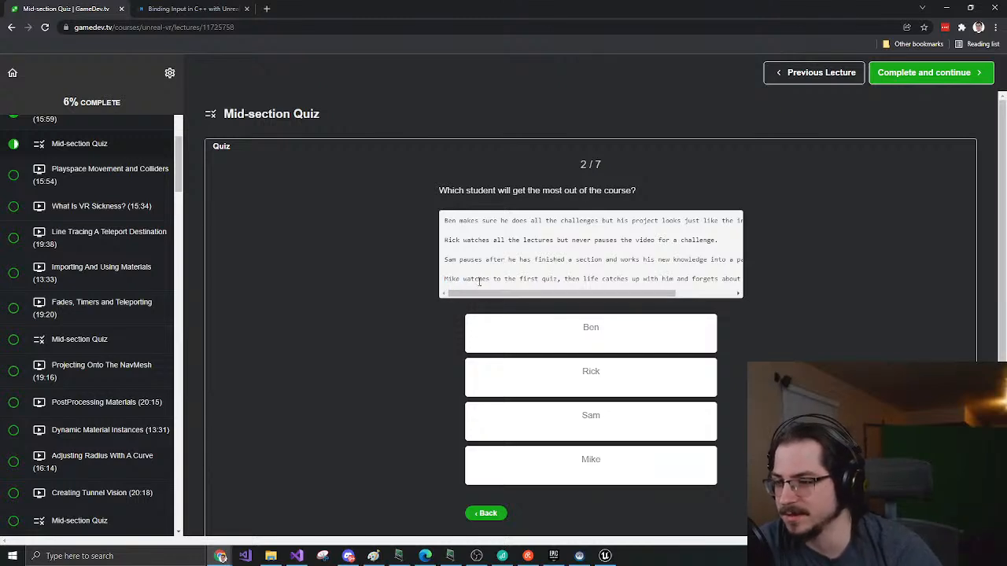
left_click_drag(462, 278, 442, 280)
left_click(477, 277)
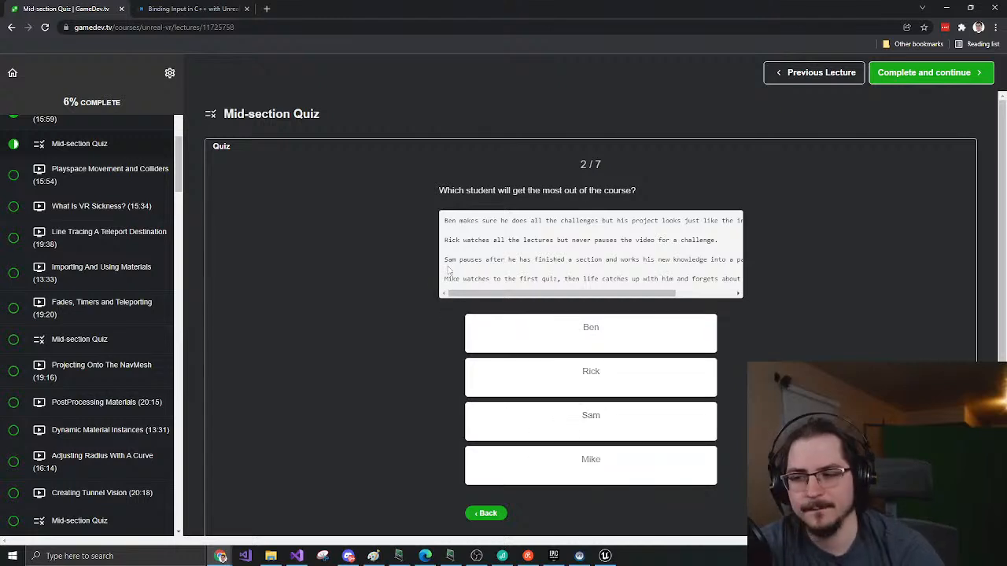
left_click_drag(444, 260, 742, 262)
left_click(497, 261)
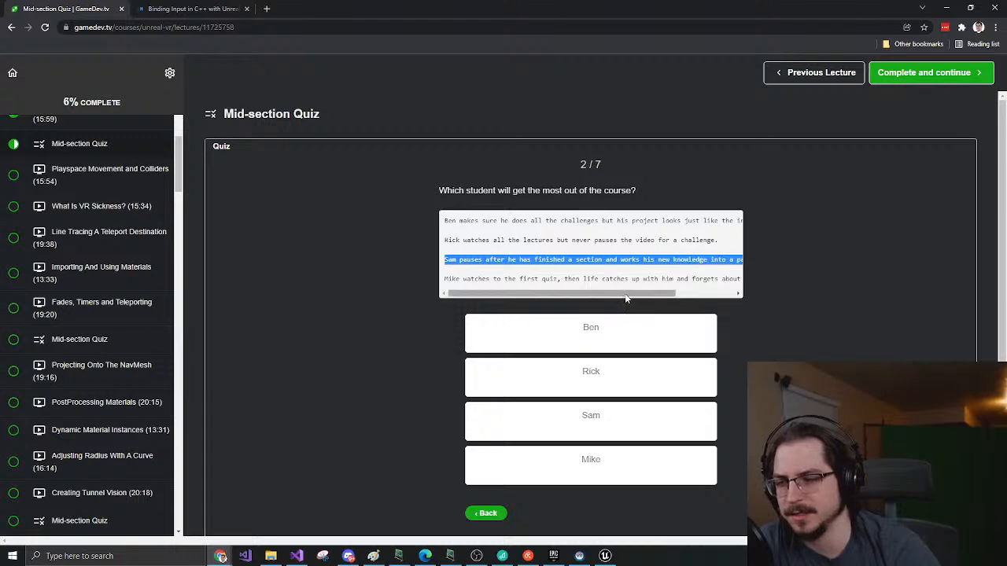
left_click(614, 424)
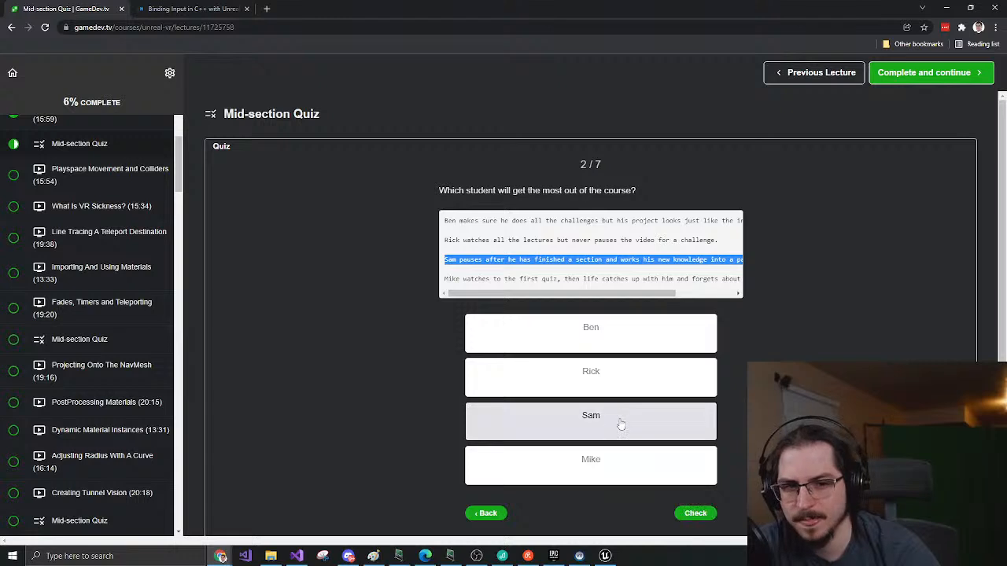
left_click(697, 513)
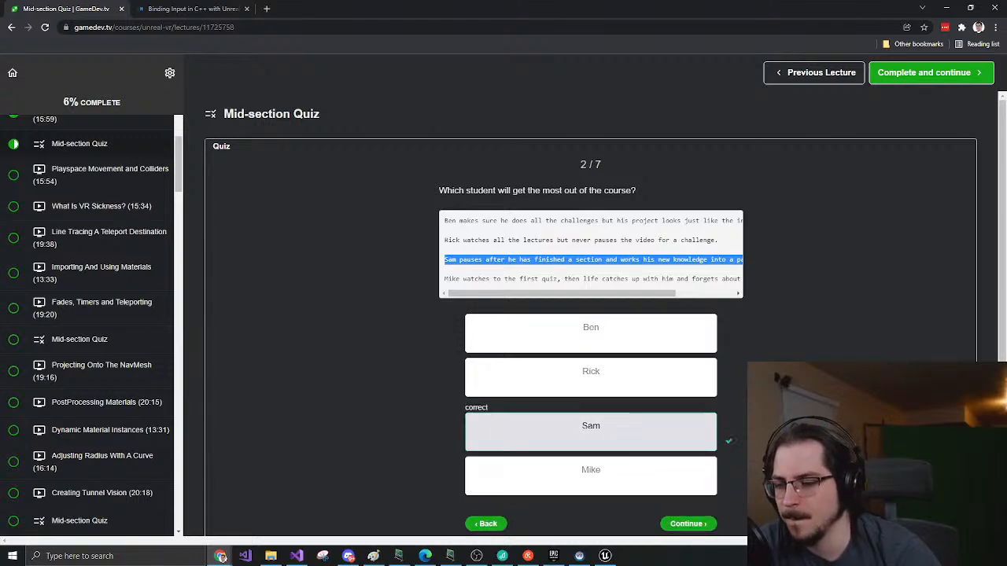
scroll(707, 515, "down", 1)
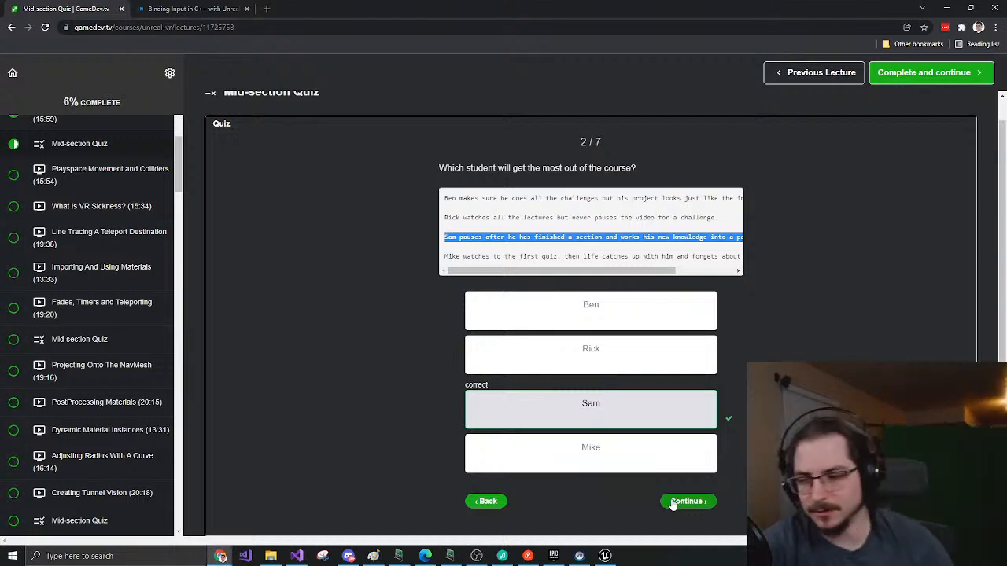
left_click(698, 504)
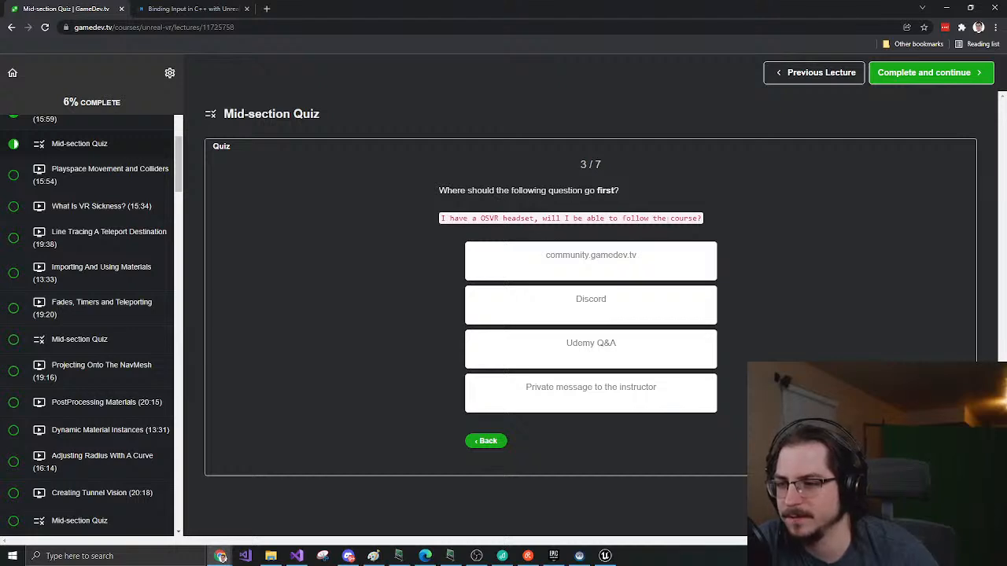
Answer where the OSVR headset question should go first with Udemy Q&A and continue to question 4
left_click(625, 351)
left_click(703, 446)
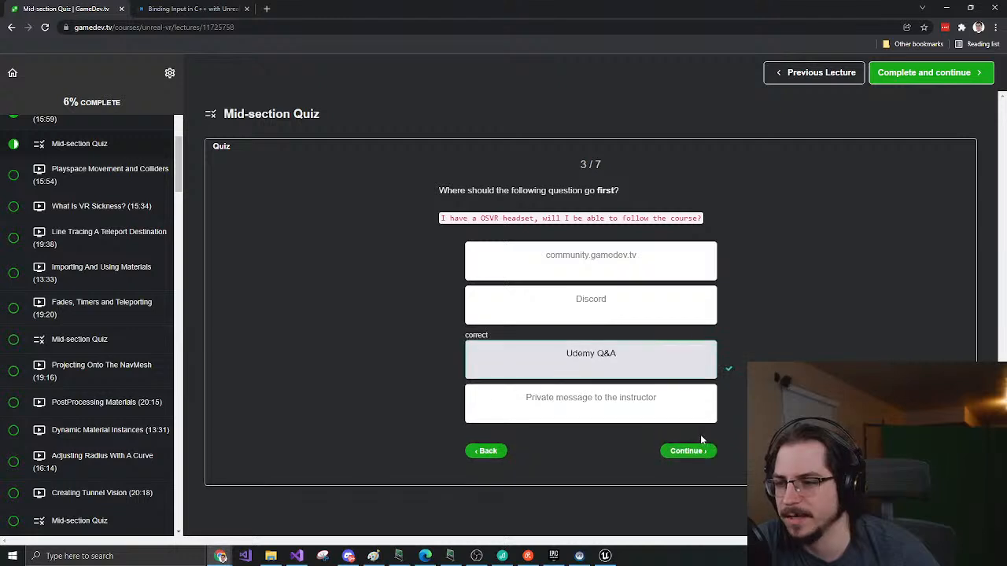
left_click(695, 454)
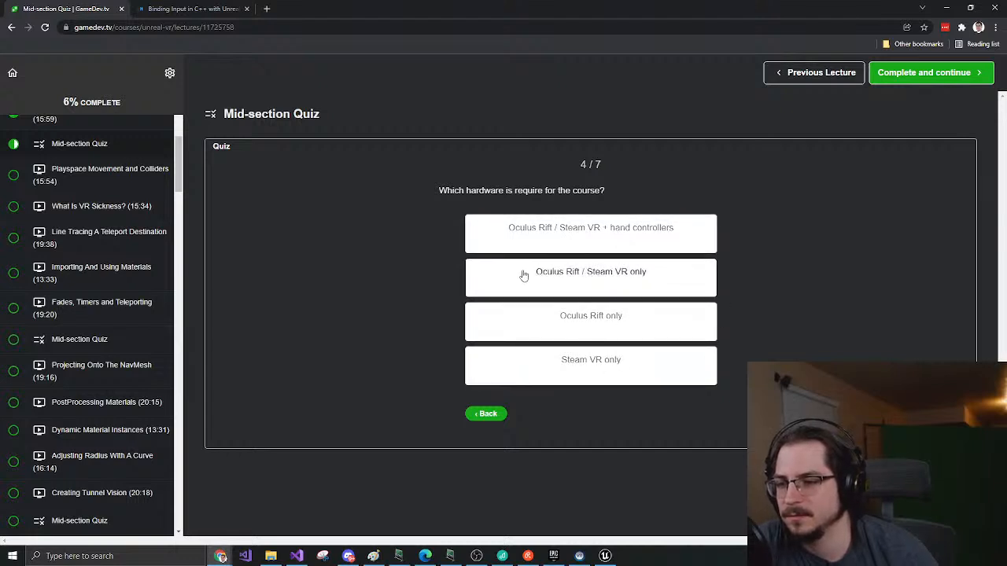
Answer the required hardware question with Oculus Rift / Steam VR + hand controllers and continue to question 5
left_click(614, 240)
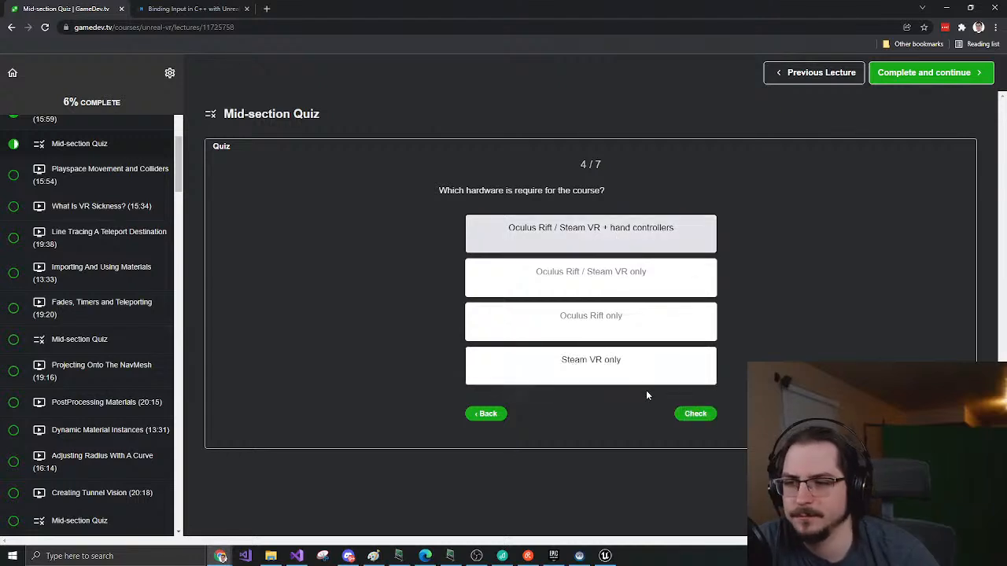
left_click(696, 415)
left_click(707, 425)
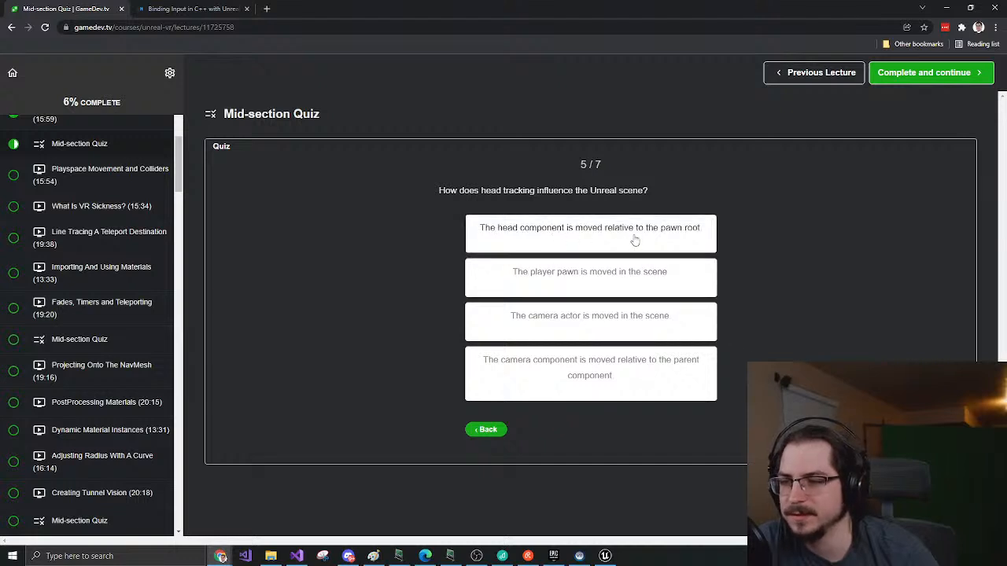
Answer the head tracking question with the camera component moving relative to the parent component, and continue to question 6
left_click(702, 243)
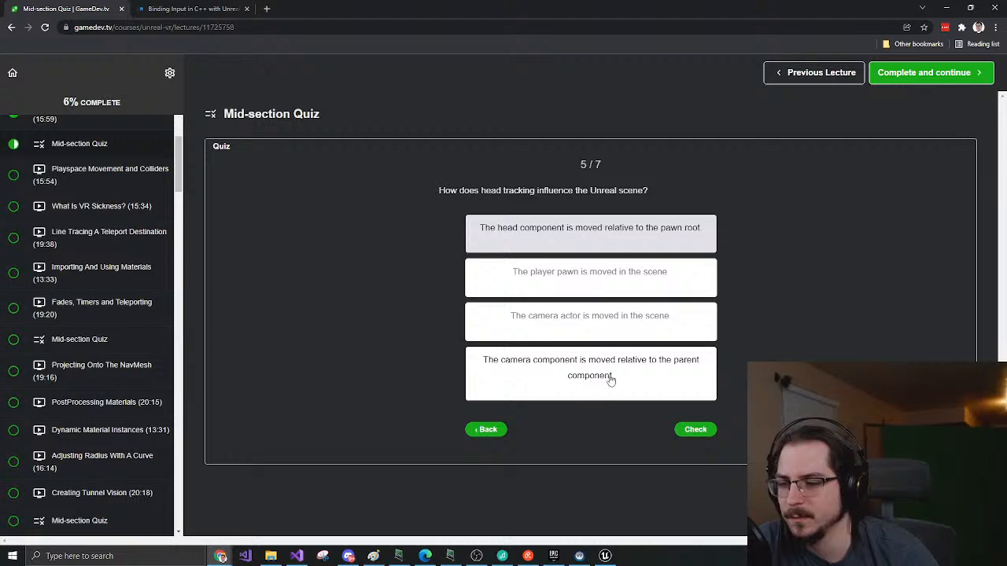
left_click(656, 380)
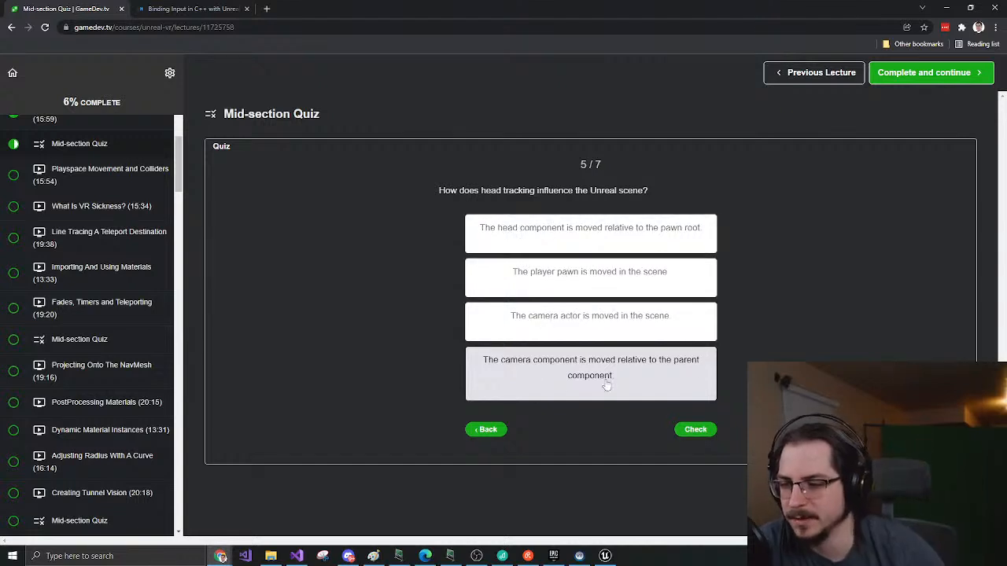
left_click(695, 430)
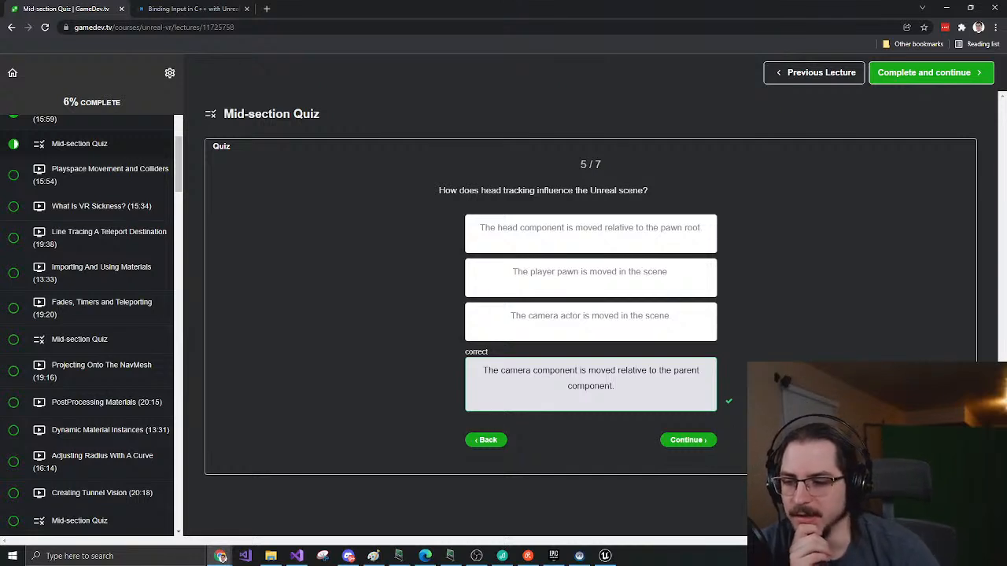
left_click(687, 440)
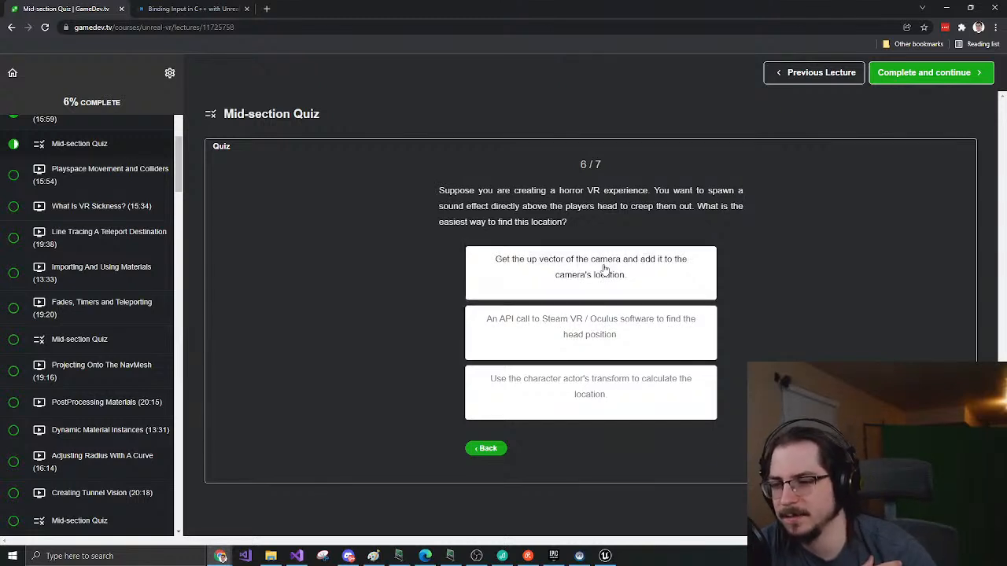
Answer the horror sound location question with adding the camera's up vector to its location, and continue to question 7
left_click(540, 266)
left_click(695, 452)
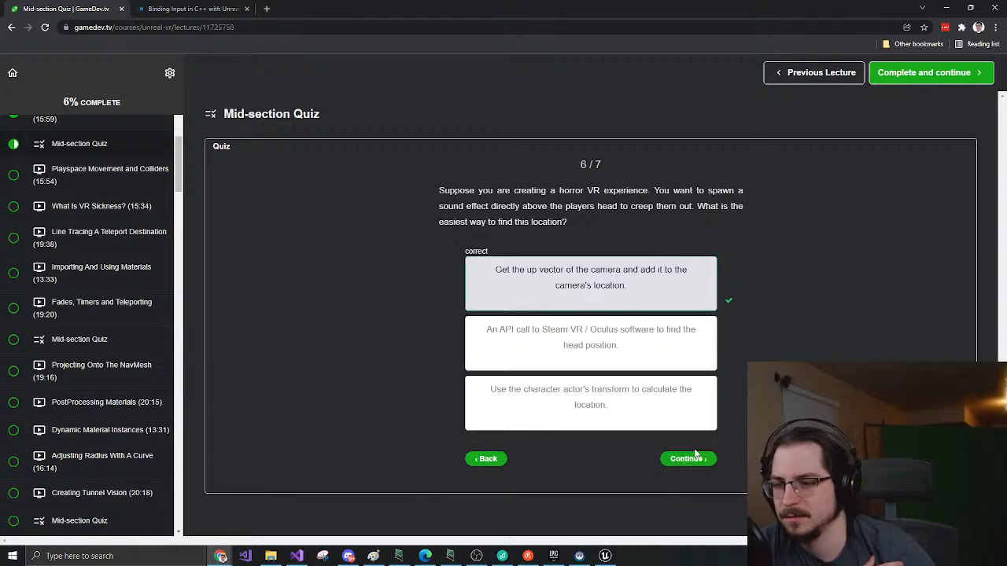
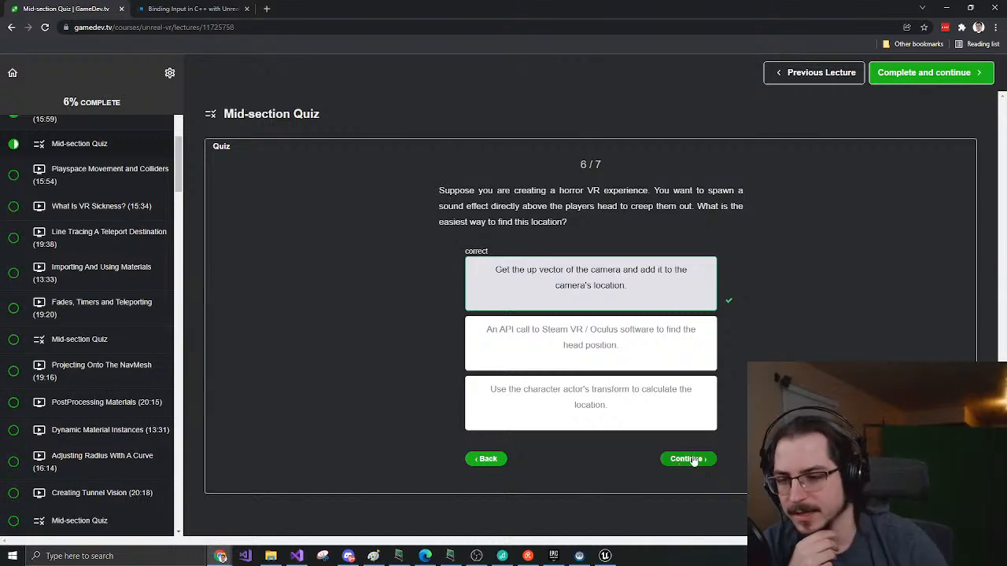
left_click(694, 460)
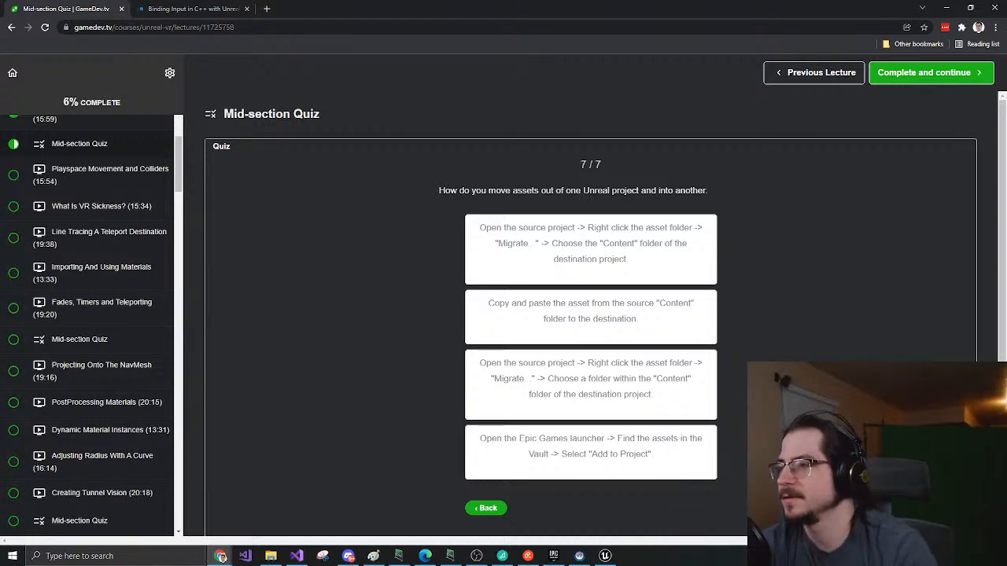
Search for "rotten tomatoes cowboy bebop 2021" in a new browser tab and open the series' Rotten Tomatoes page
left_click(275, 13)
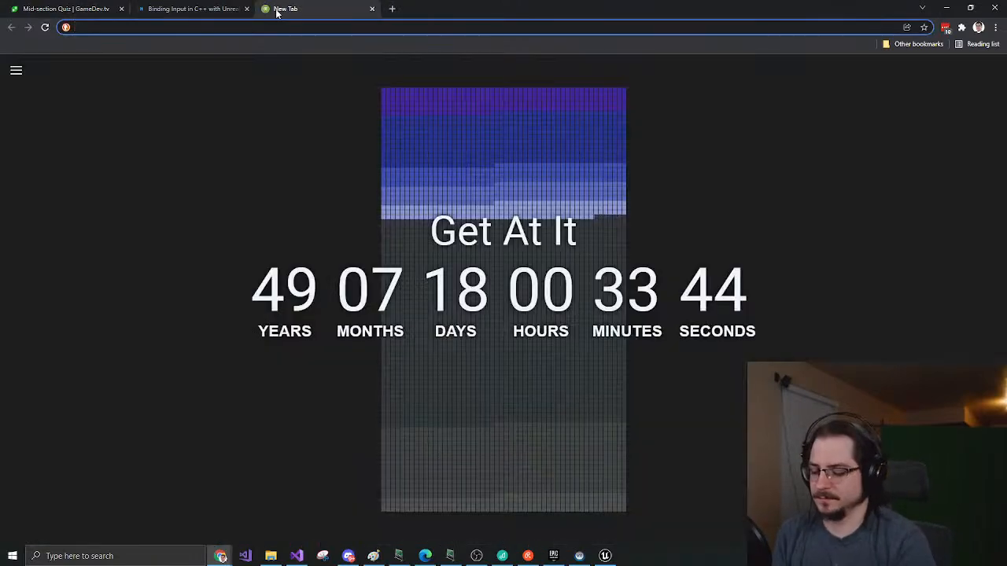
type("rottentom")
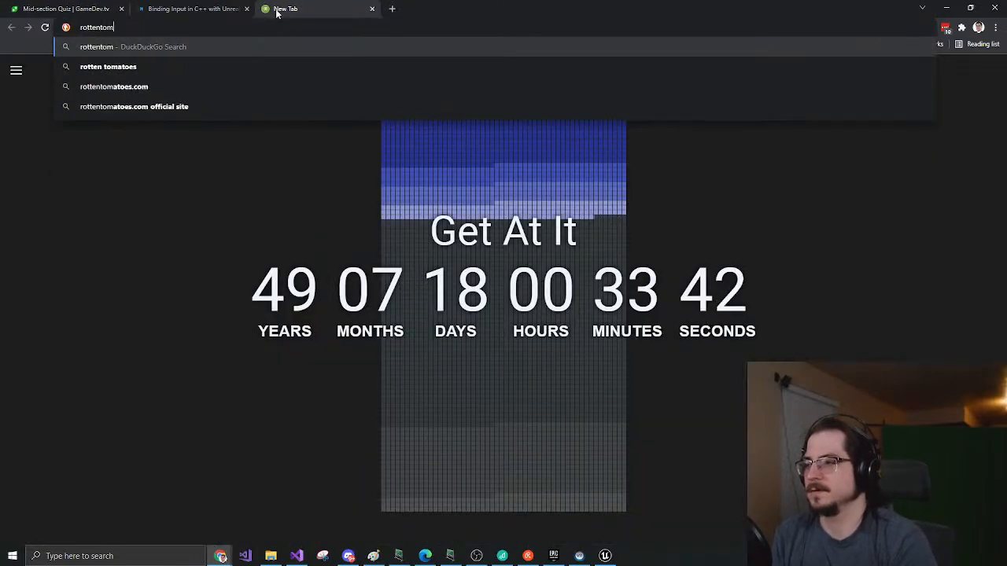
key("Down")
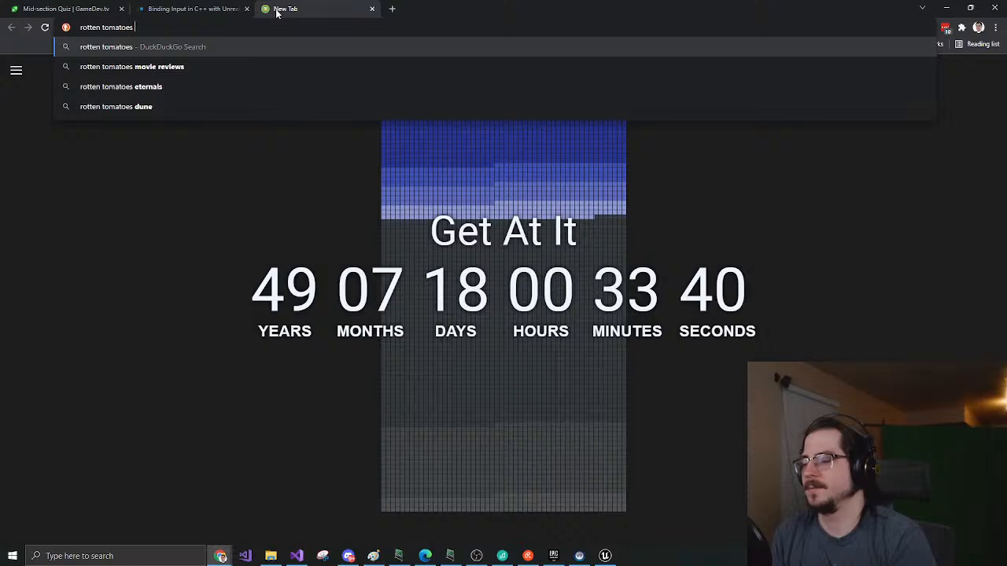
type("cowboy")
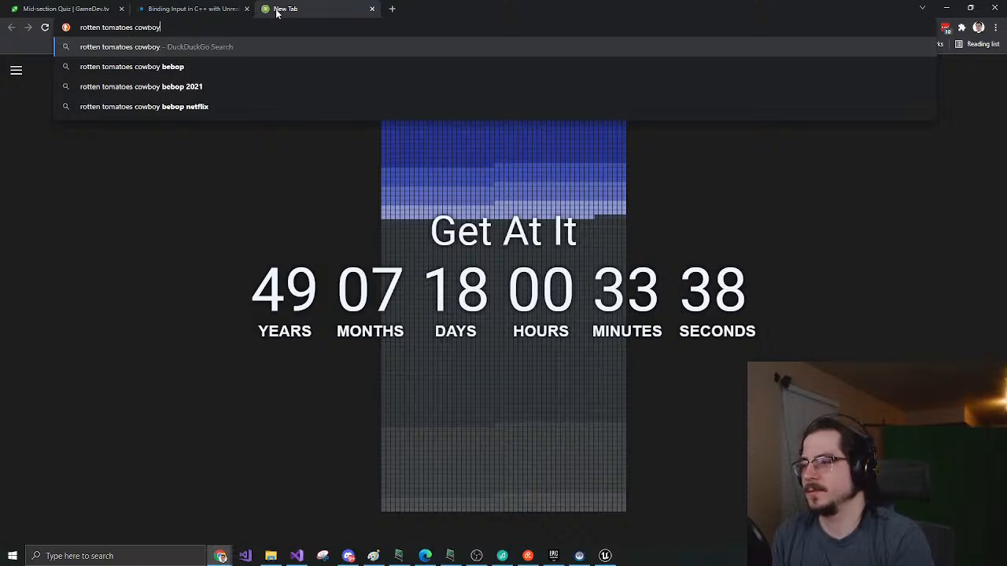
type("v bebop")
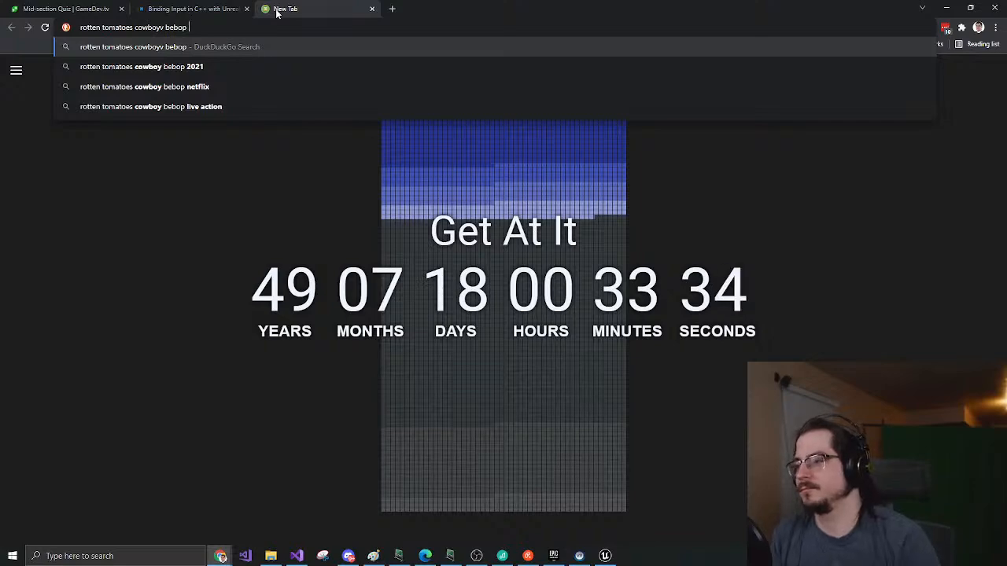
key("Down")
key("Return")
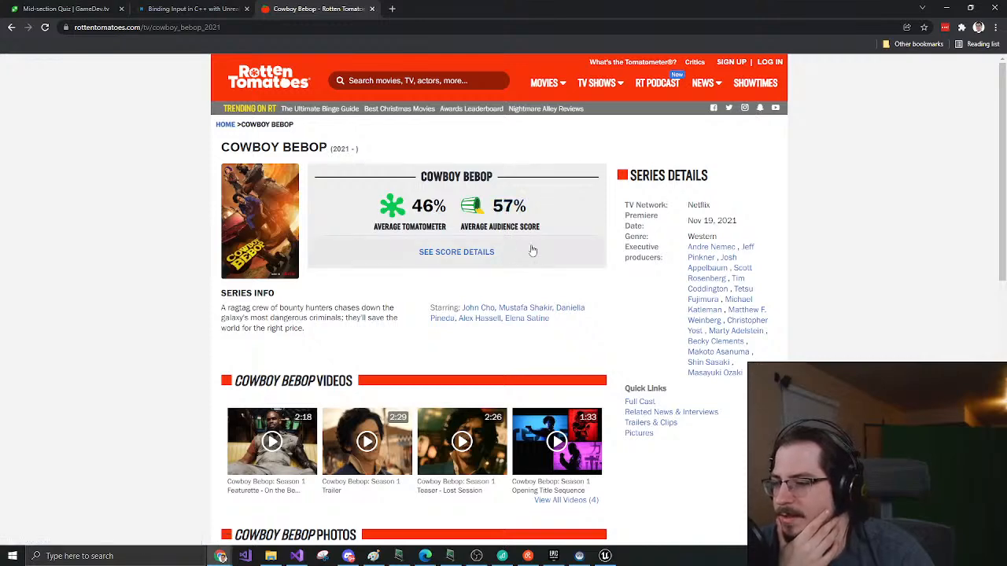
Look through the Cowboy Bebop page for its season consensus and its cast and crew
scroll(542, 247, "down", 2)
scroll(538, 227, "down", 4)
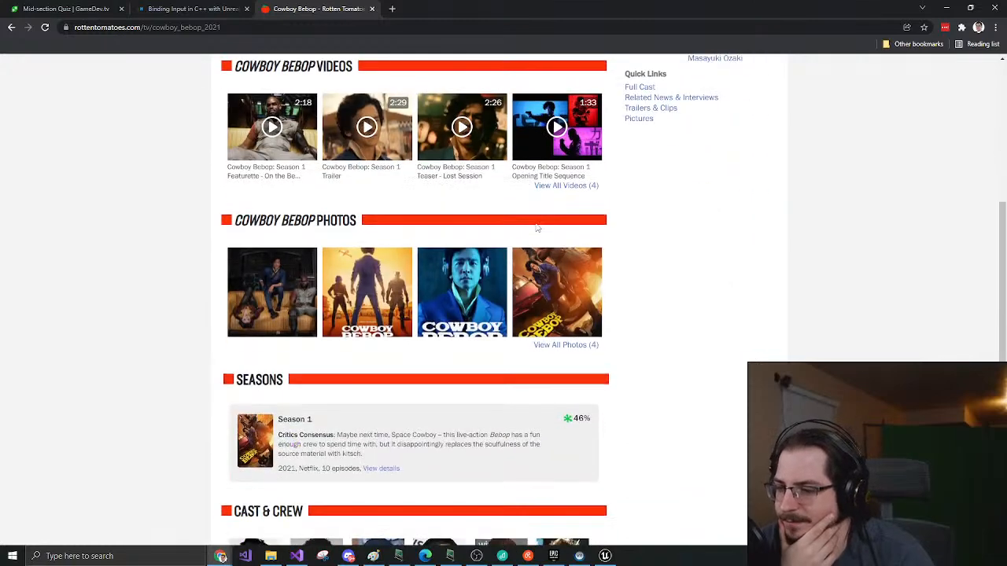
scroll(537, 227, "down", 2)
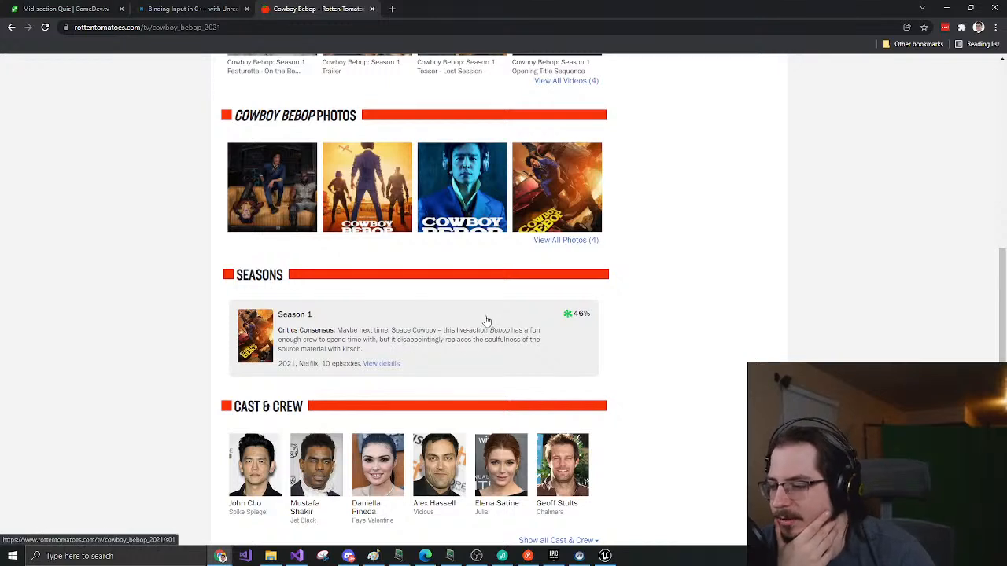
scroll(486, 321, "down", 2)
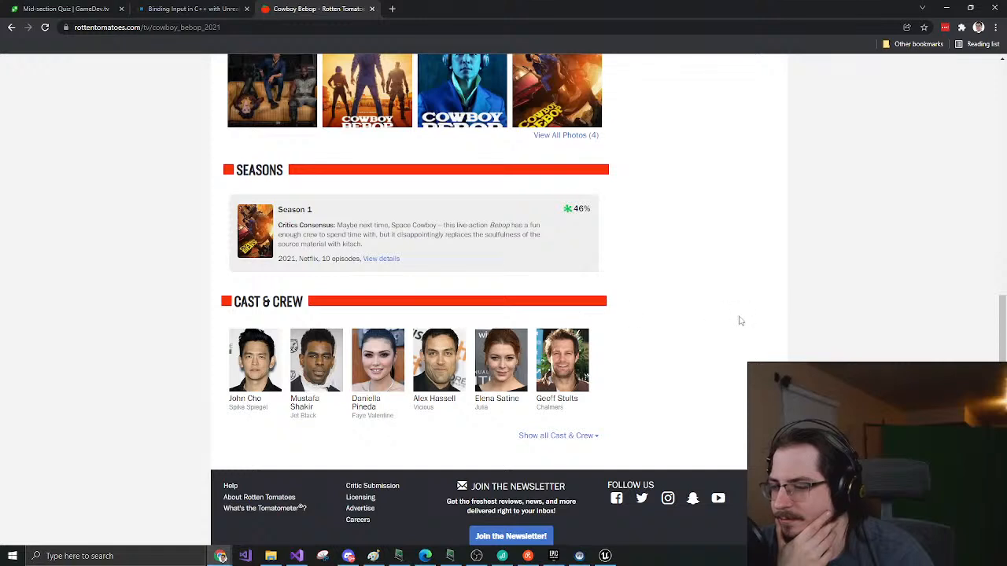
Review the filmography ratings on John Cho's page from the cast list and close the Rotten Tomatoes tab
left_click(249, 401)
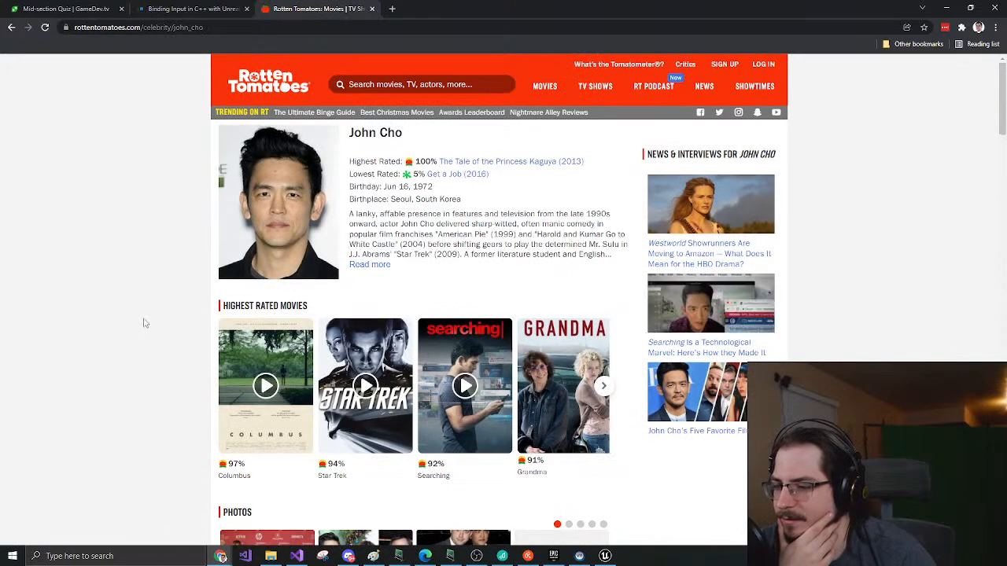
scroll(144, 323, "down", 3)
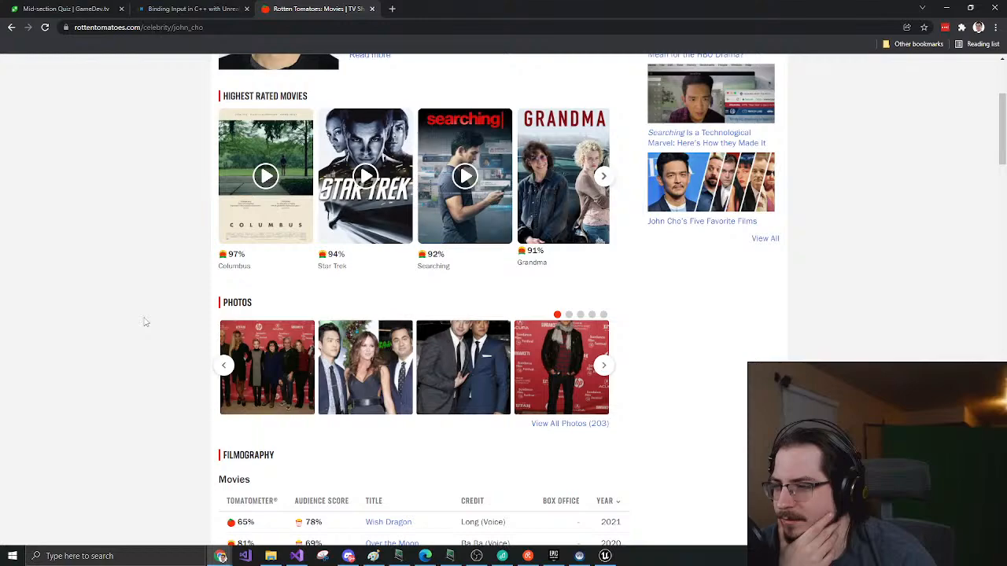
scroll(144, 322, "down", 4)
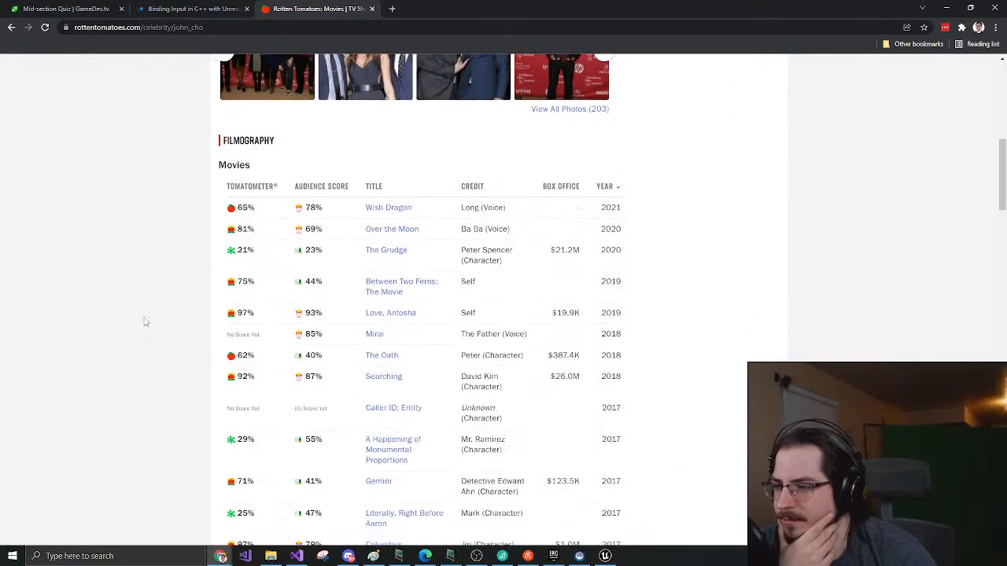
scroll(144, 323, "down", 4)
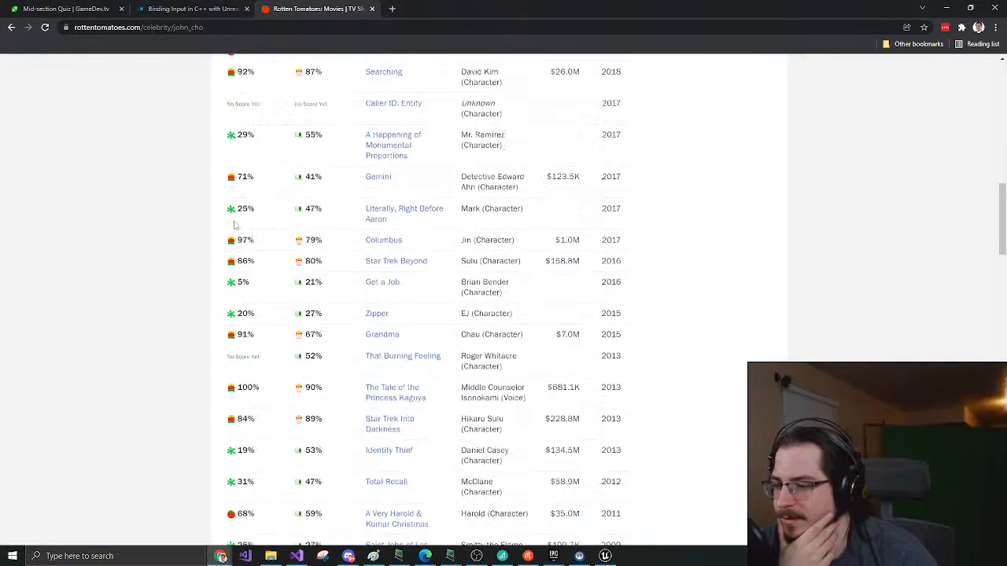
scroll(144, 322, "up", 4)
middle_click(316, 6)
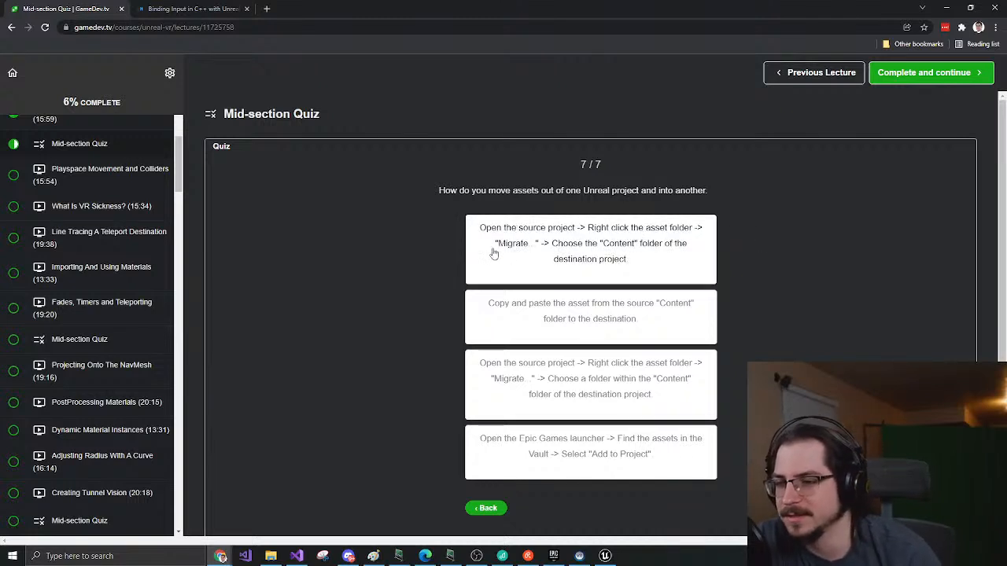
Answer the asset-moving question with migrating the asset folder to the destination project's "Content" folder, check it, and finish the quiz
left_click(655, 255)
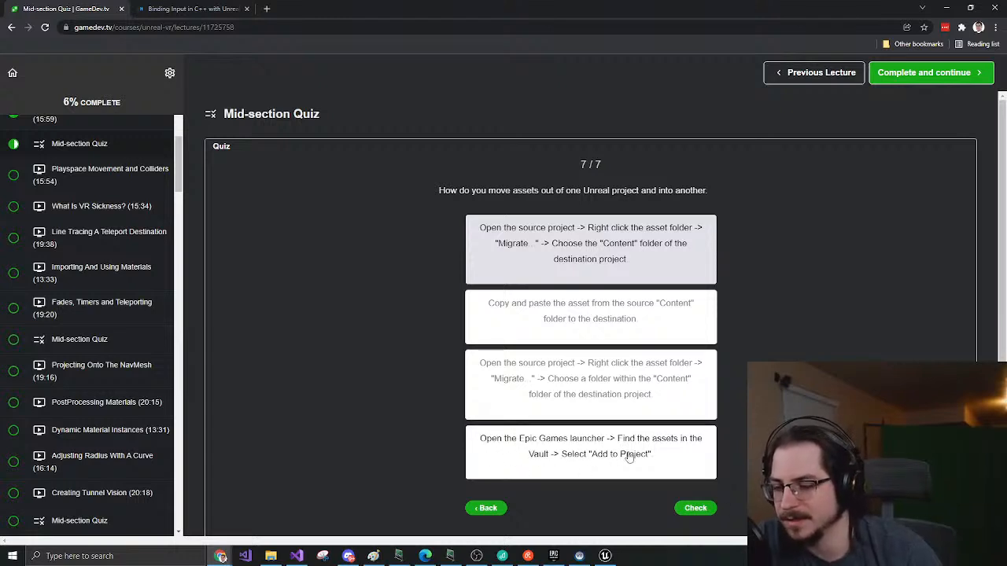
left_click(695, 508)
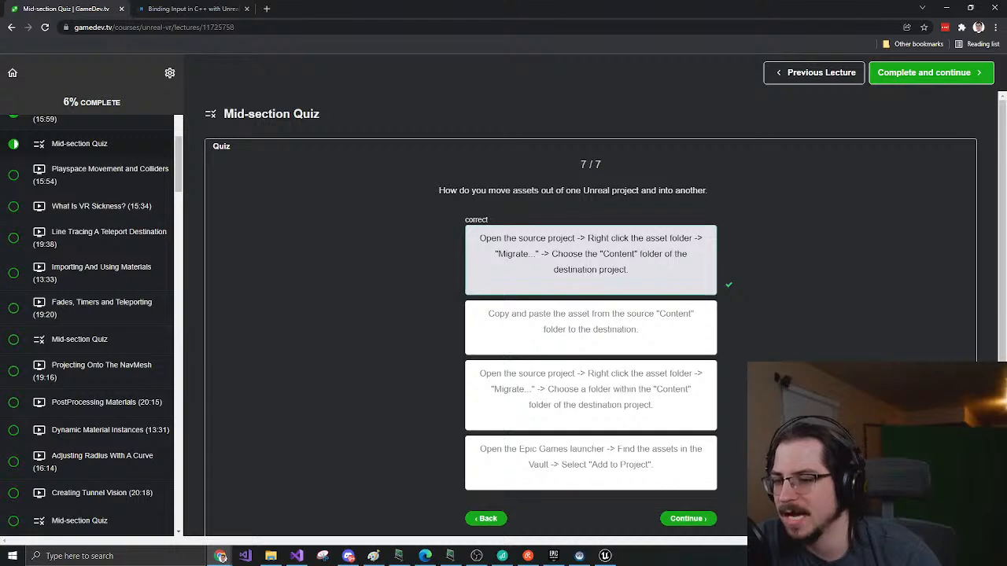
left_click(700, 520)
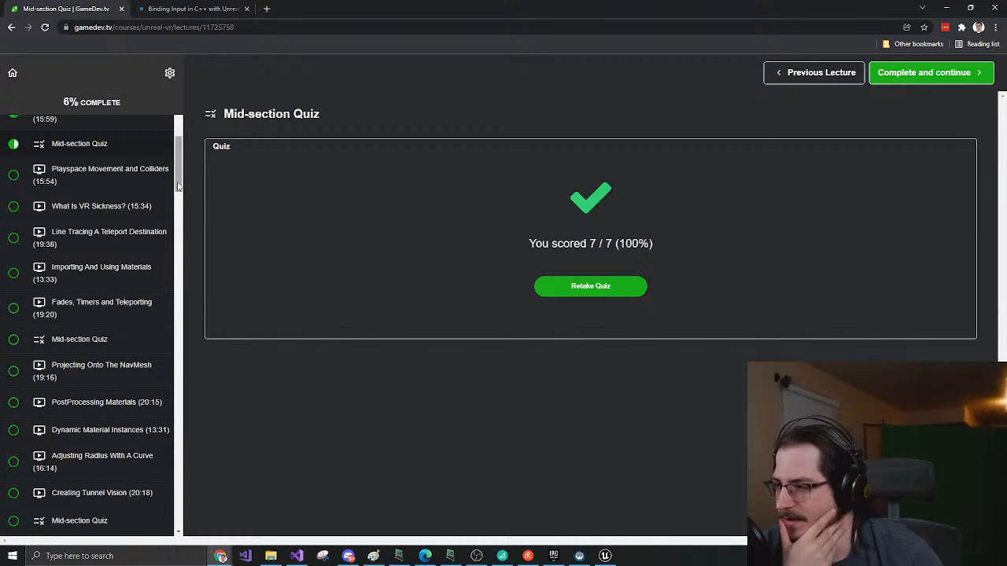
Look through the Architecture Explorer section's lecture list, covering its completed lectures and the remaining lectures and quizzes
left_click_drag(179, 186, 178, 159)
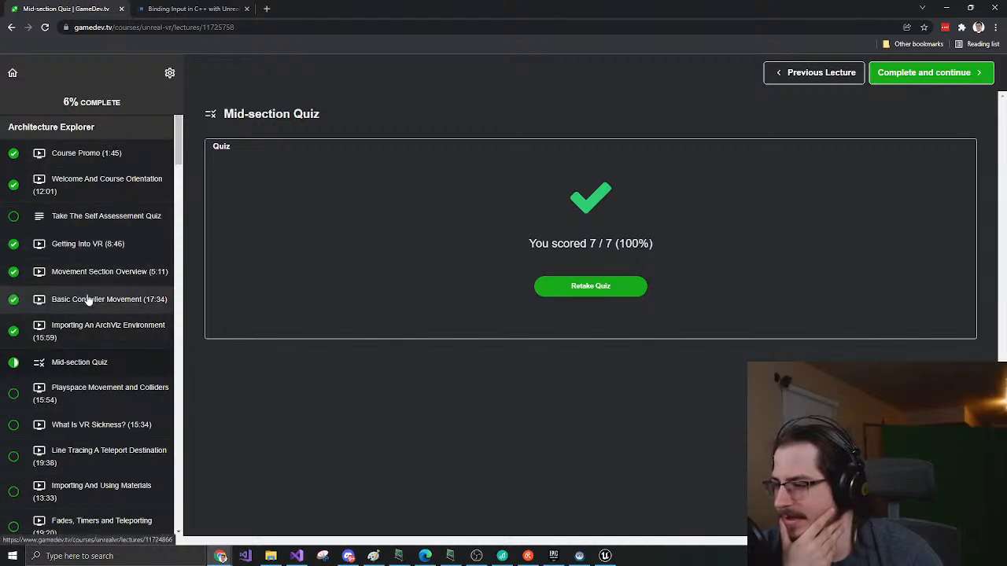
left_click_drag(178, 160, 178, 185)
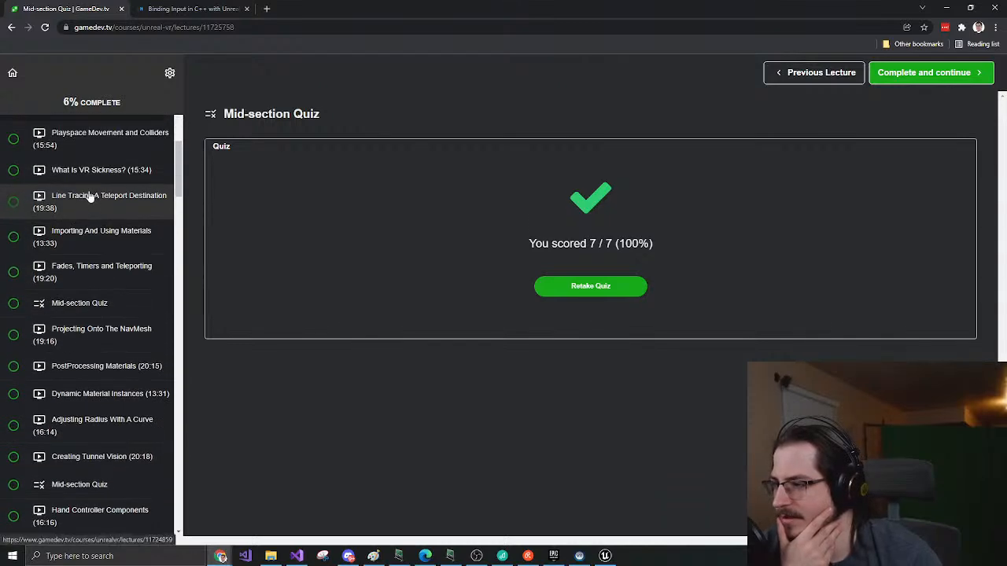
scroll(67, 196, "up", 1)
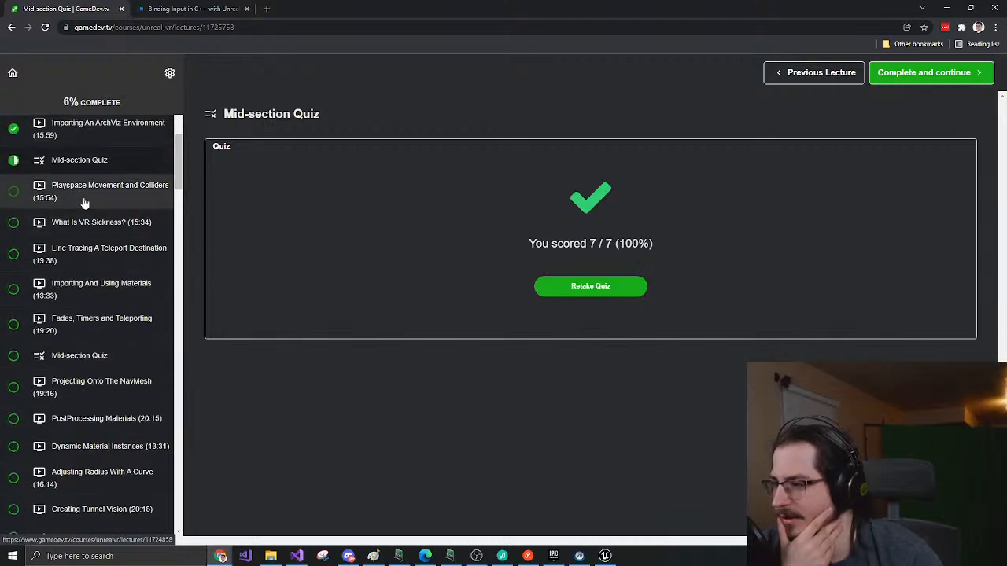
scroll(179, 174, "up", 2)
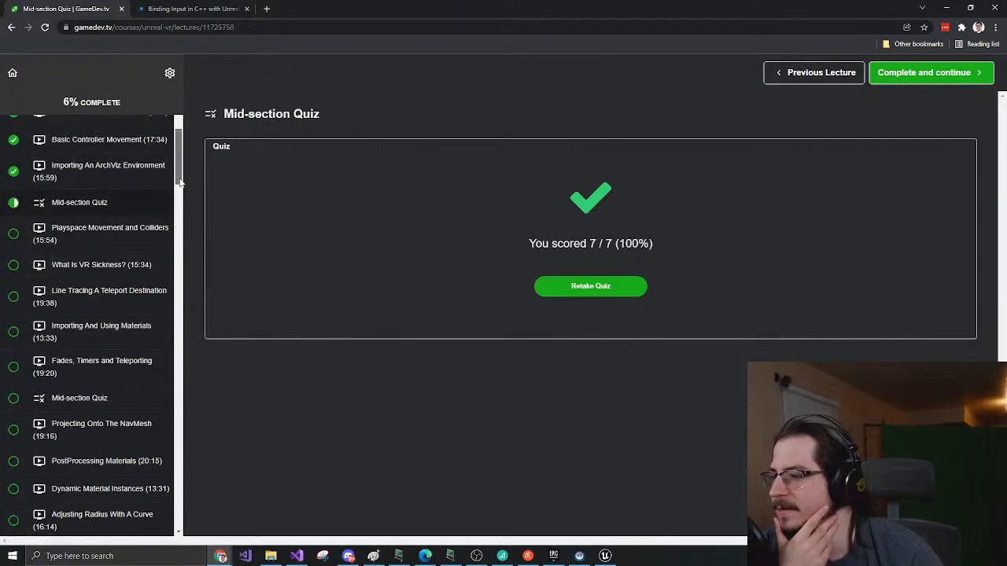
scroll(178, 157, "up", 1)
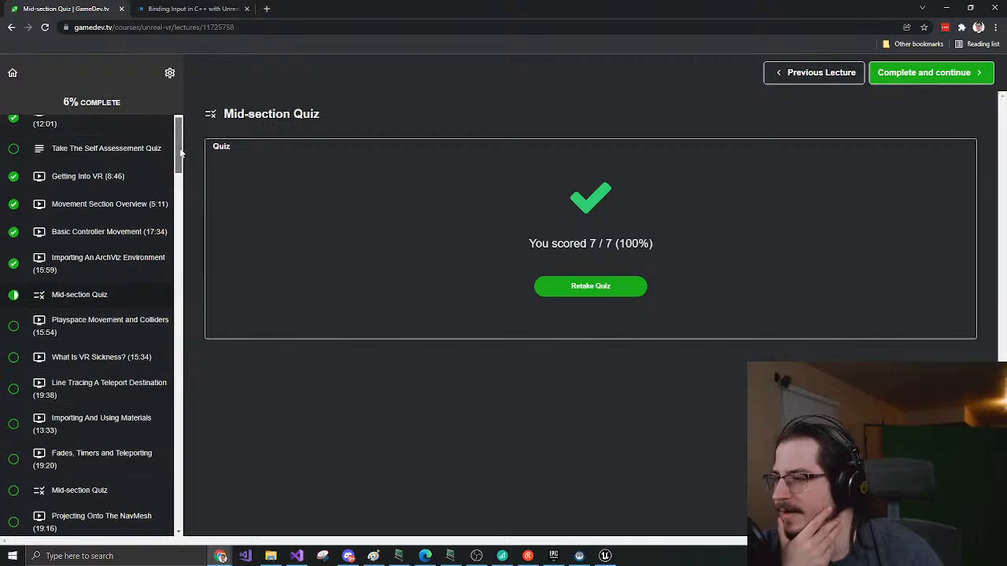
scroll(180, 154, "up", 2)
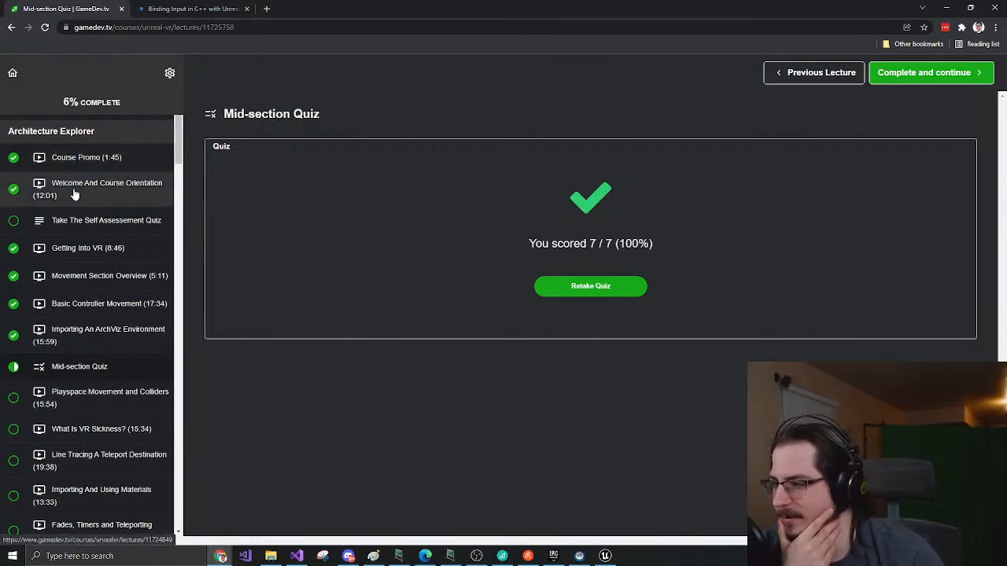
scroll(180, 167, "down", 1)
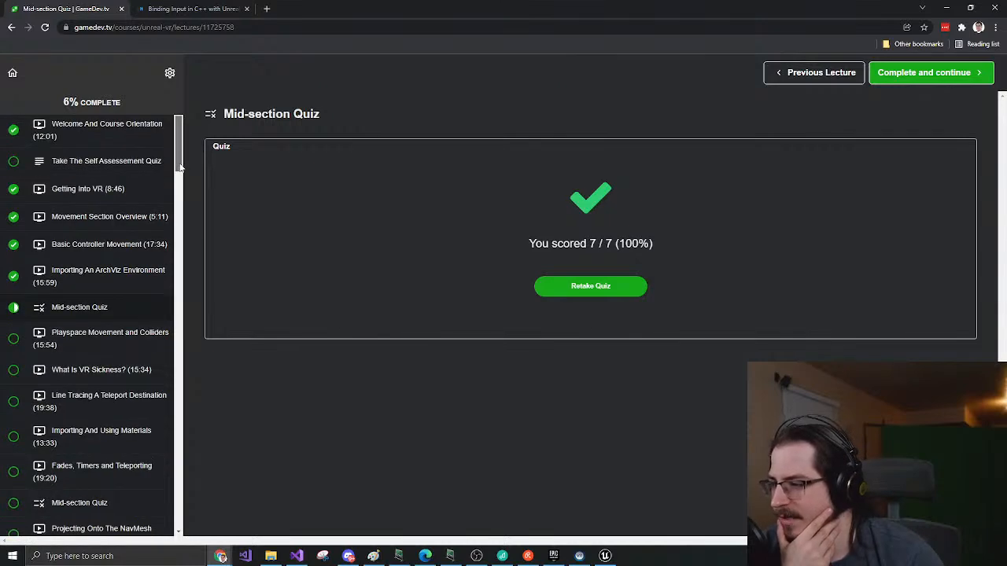
left_click_drag(180, 167, 177, 218)
scroll(112, 229, "up", 1)
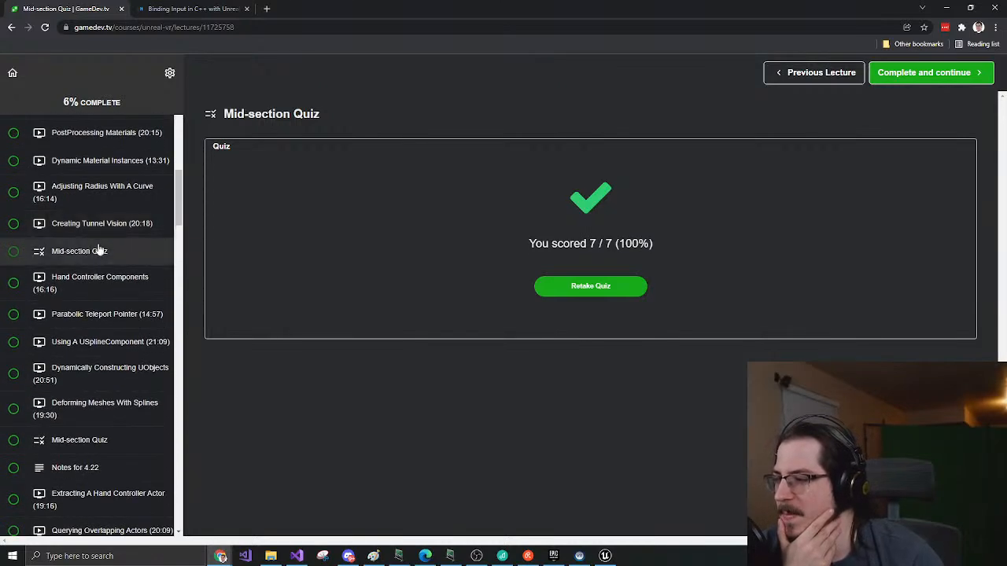
scroll(108, 256, "down", 4)
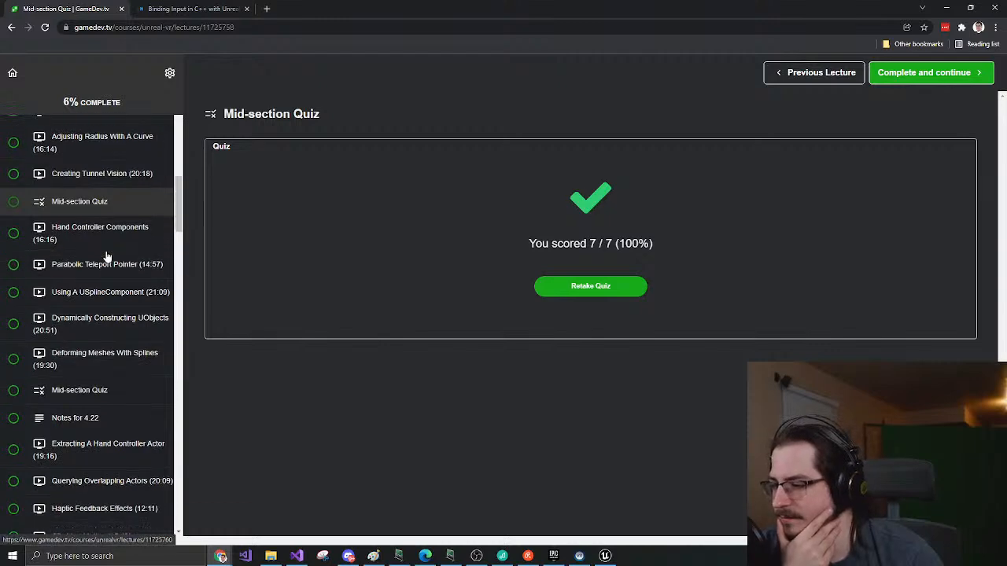
scroll(123, 246, "up", 8)
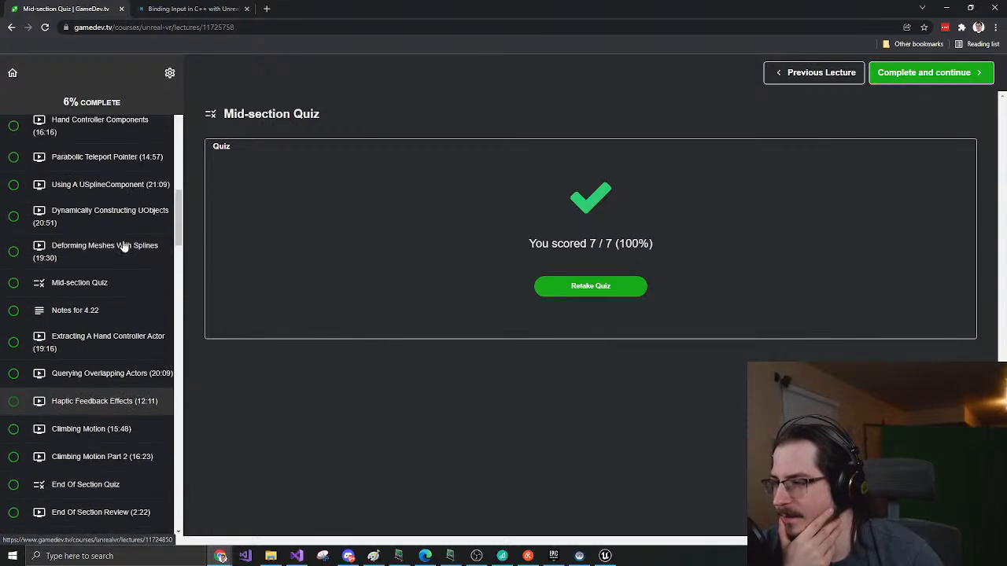
scroll(157, 243, "up", 2)
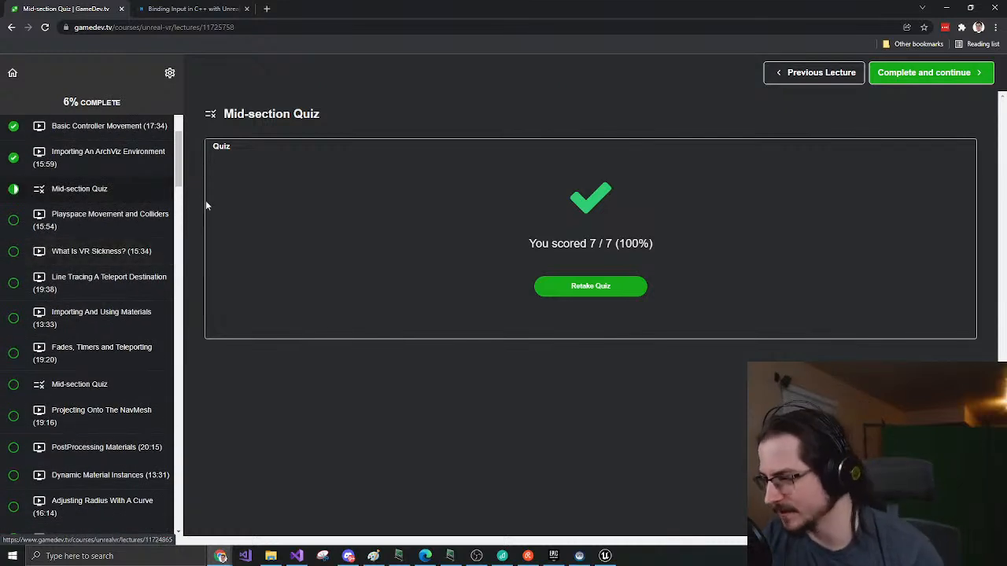
left_click_drag(179, 176, 187, 174)
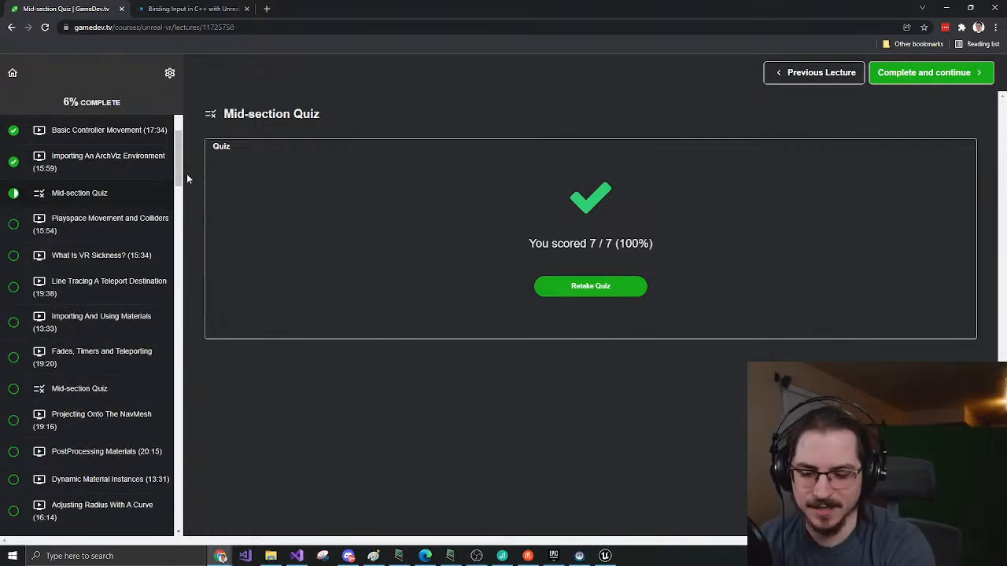